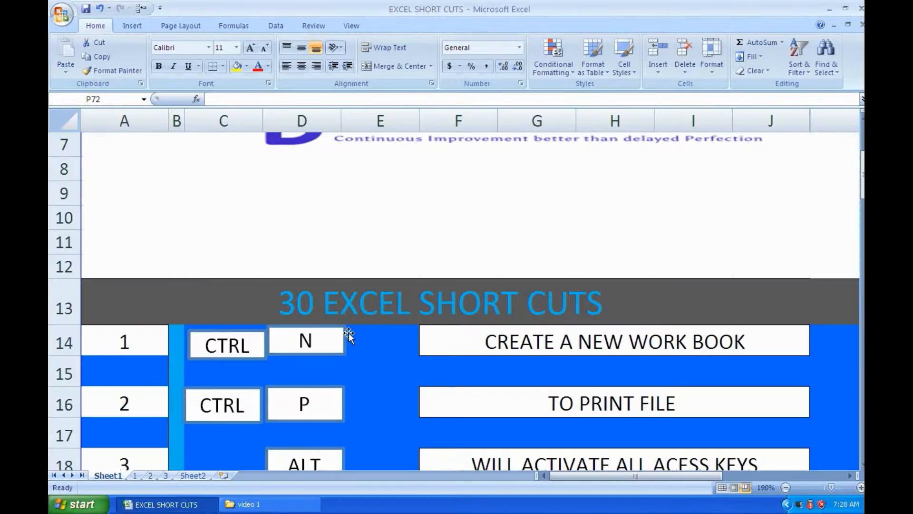
Create a new blank workbook and close it again to return to the EXCEL SHORT CUTS workbook
scroll(349, 336, up, 1)
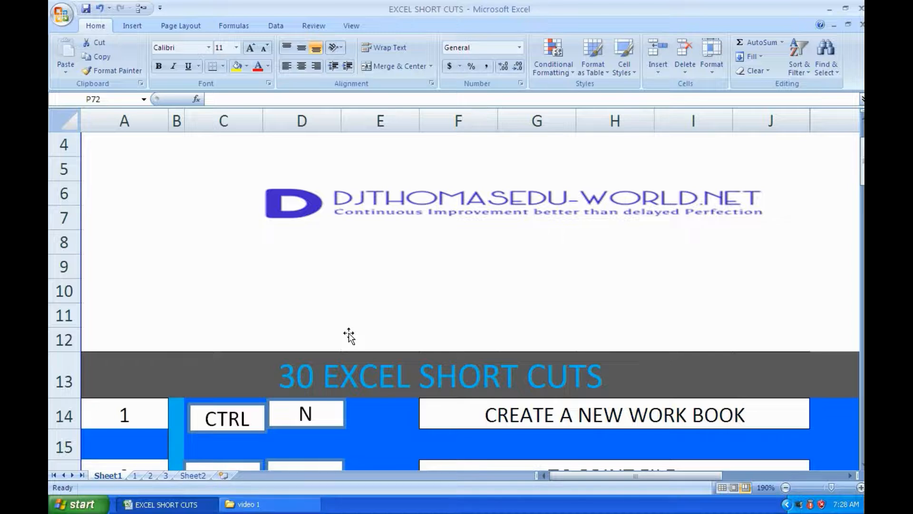
key(ctrl+n)
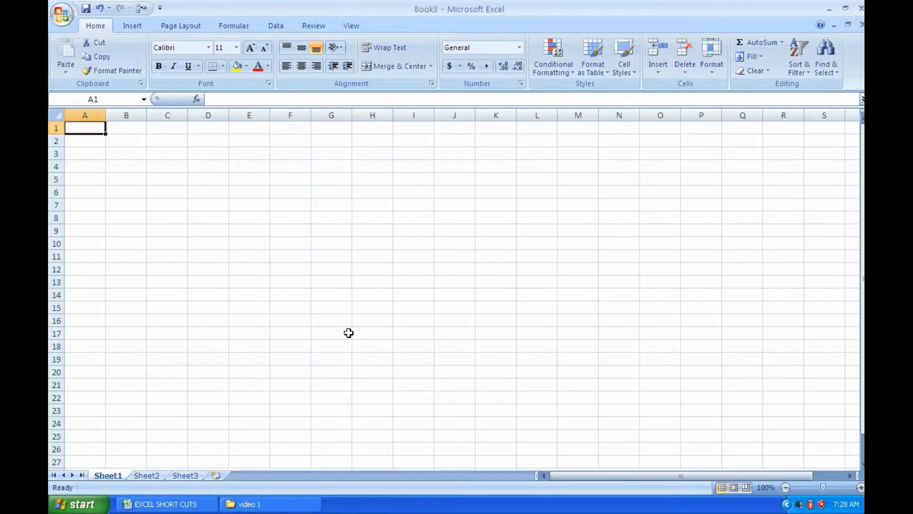
click(861, 9)
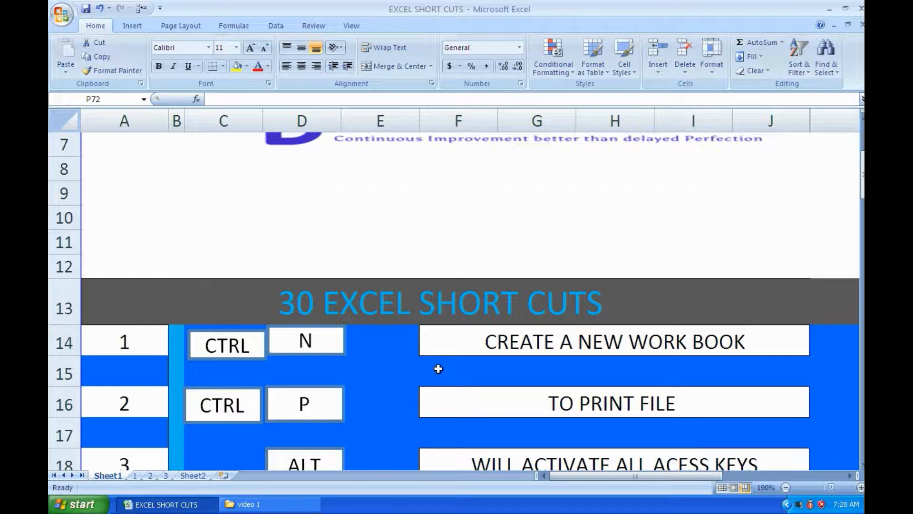
Open the Print dialog for the shortcut list and dismiss it without printing
key(ctrl+p)
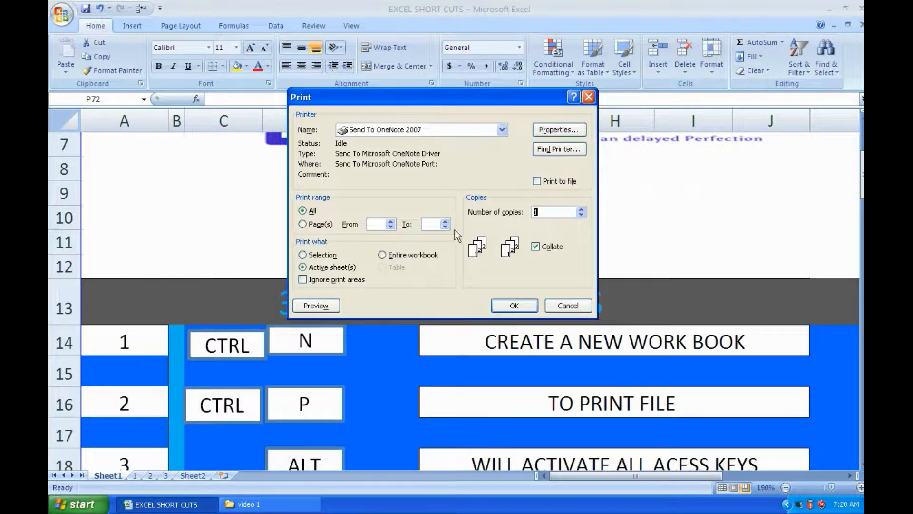
click(566, 305)
On worksheet 1, copy the weekday cells A1:C1 and paste them at A5 and A8
scroll(562, 305, down, 2)
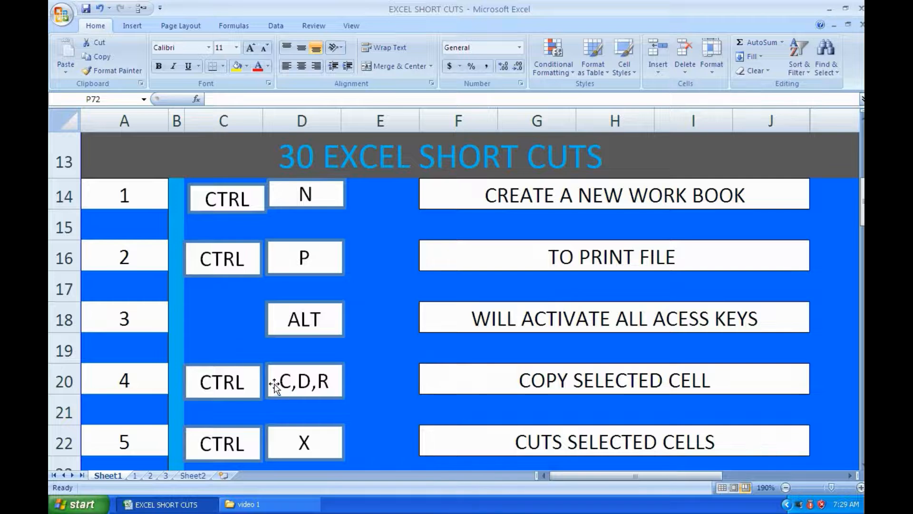
scroll(473, 373, down, 1)
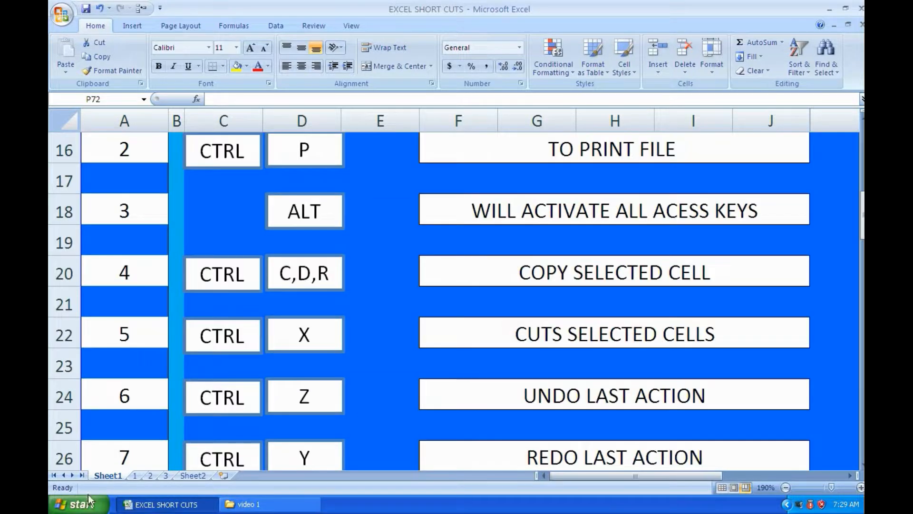
click(142, 474)
drag(81, 128, 192, 126)
key(ctrl+c)
click(83, 179)
key(ctrl+v)
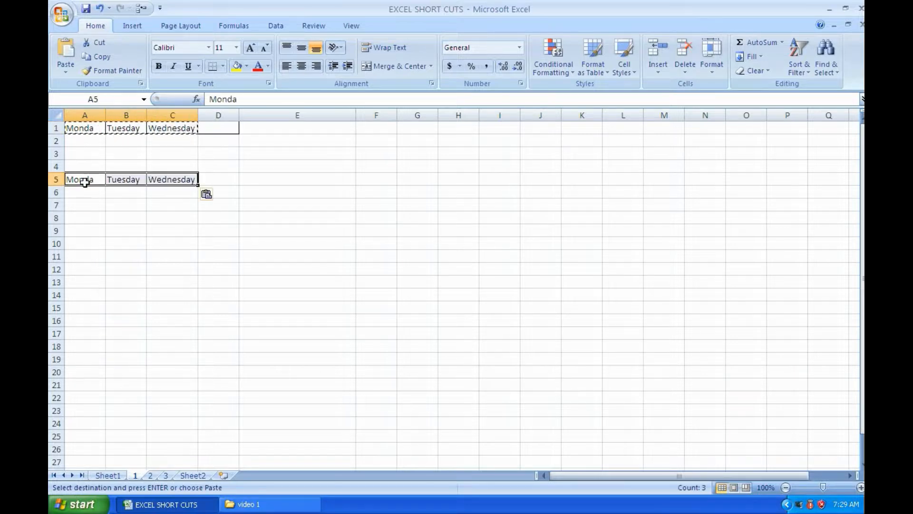
click(78, 220)
key(ctrl+v)
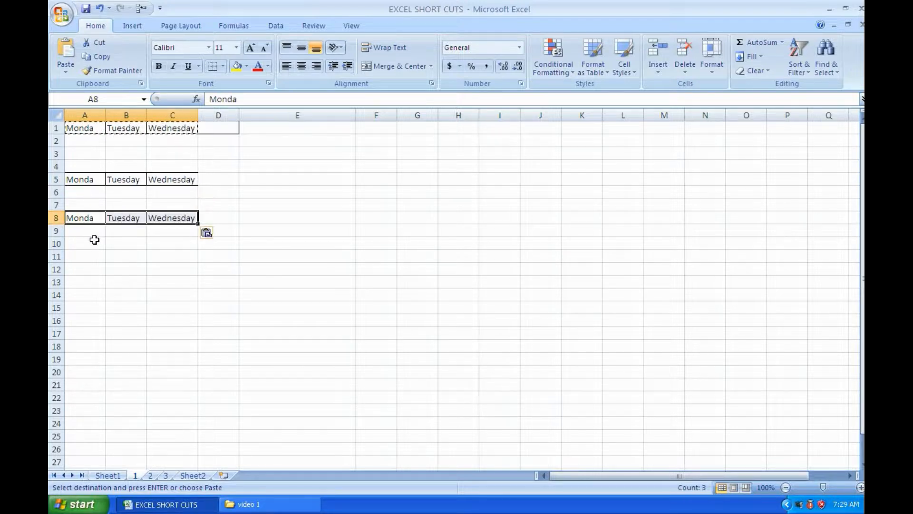
Clear the contents of rows 5 through 8 to remove the pasted weekday copies
drag(55, 180, 54, 224)
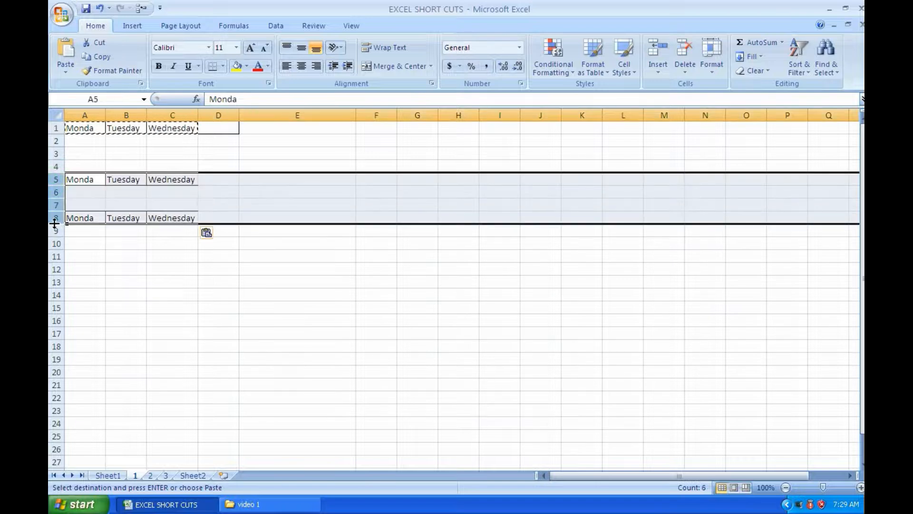
text(_)
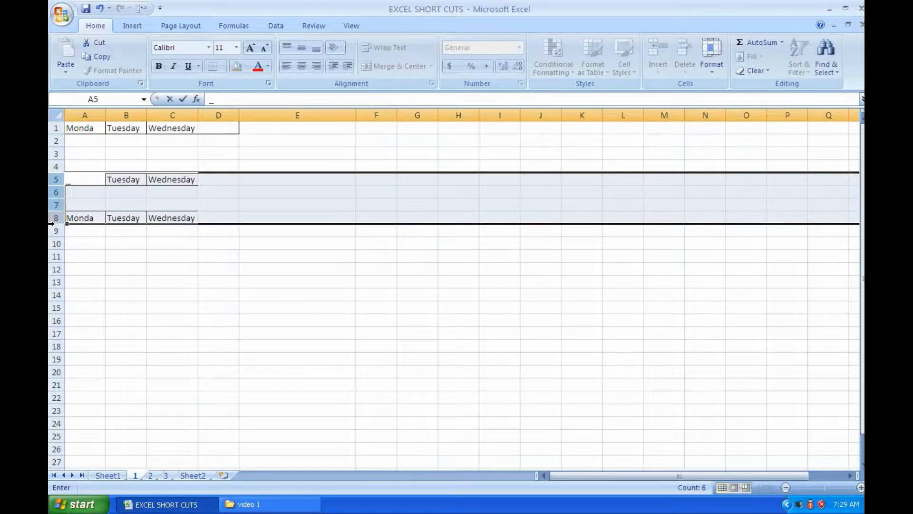
key(Escape)
key(Delete)
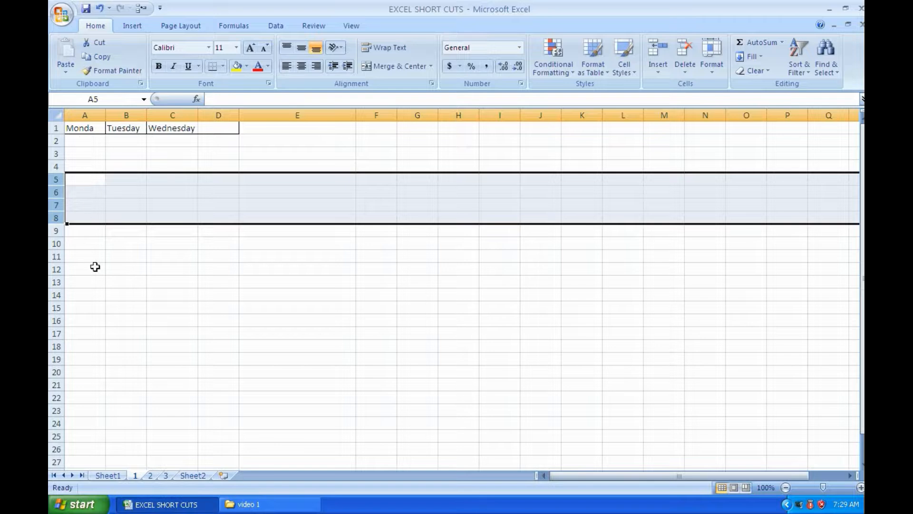
Fill the weekday cells A1:C1 down through row 21, and undo that fill
drag(77, 132, 189, 128)
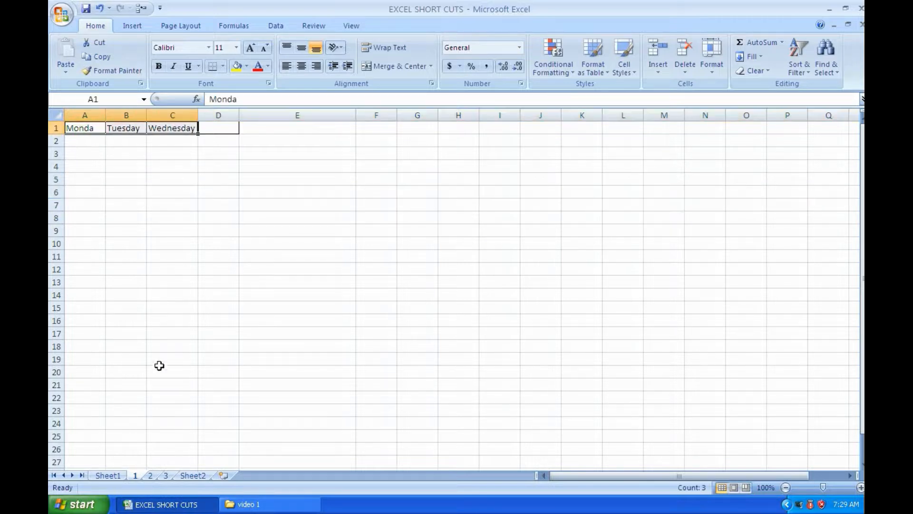
click(73, 410)
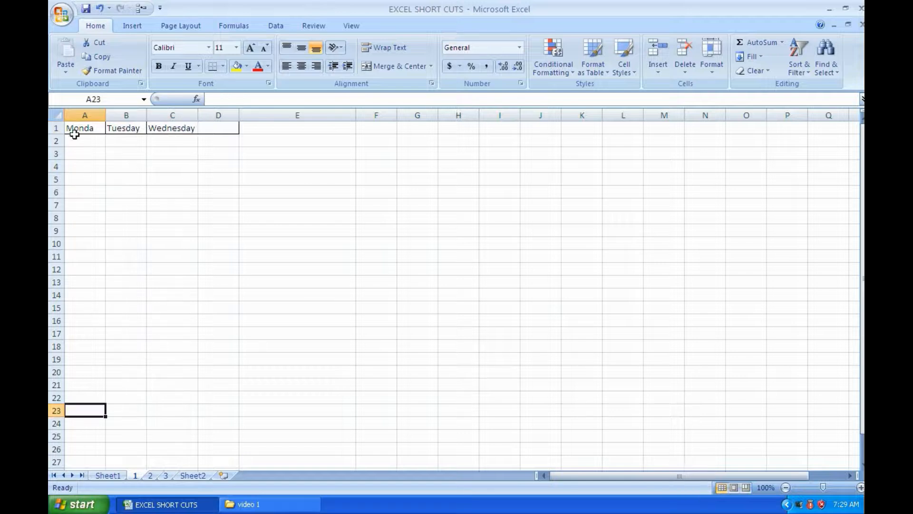
drag(78, 130, 194, 392)
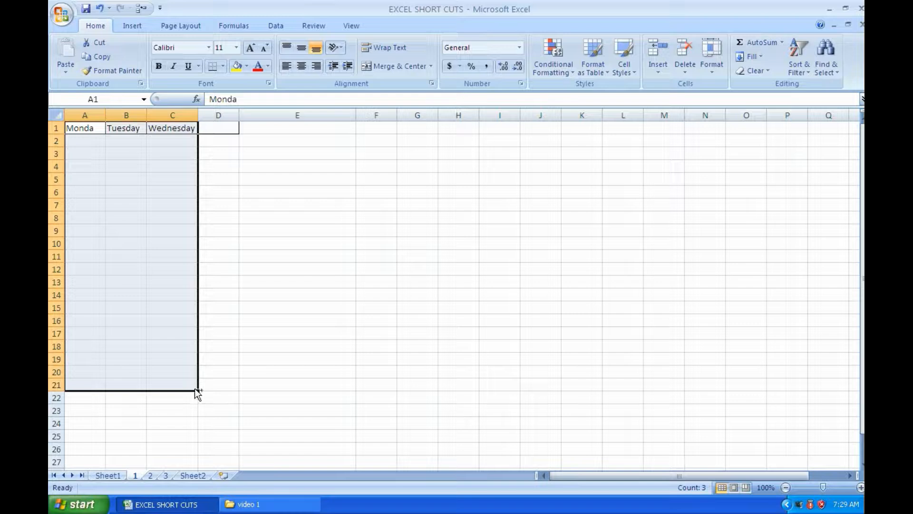
key(ctrl+d)
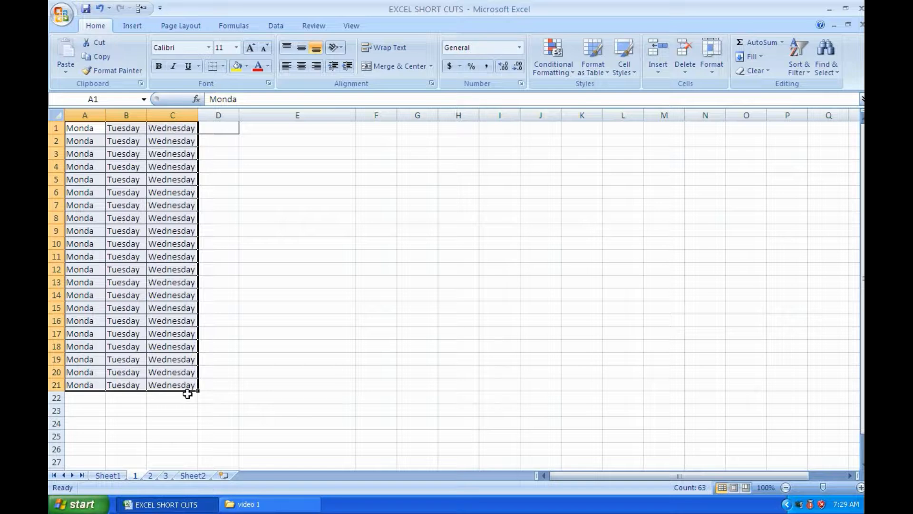
drag(197, 390, 203, 128)
Fill cell D1 with Wednesday from the cell to its left and autofit the width of column D
click(228, 132)
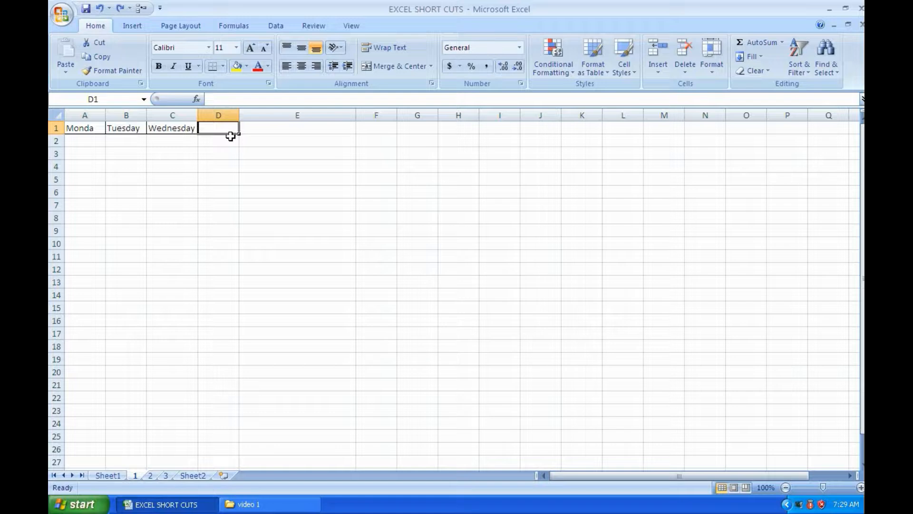
text(R)
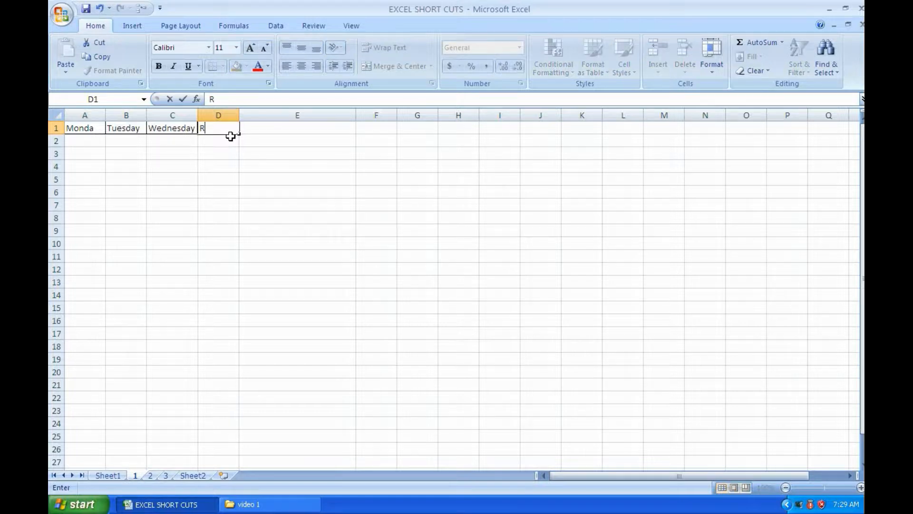
key(Escape)
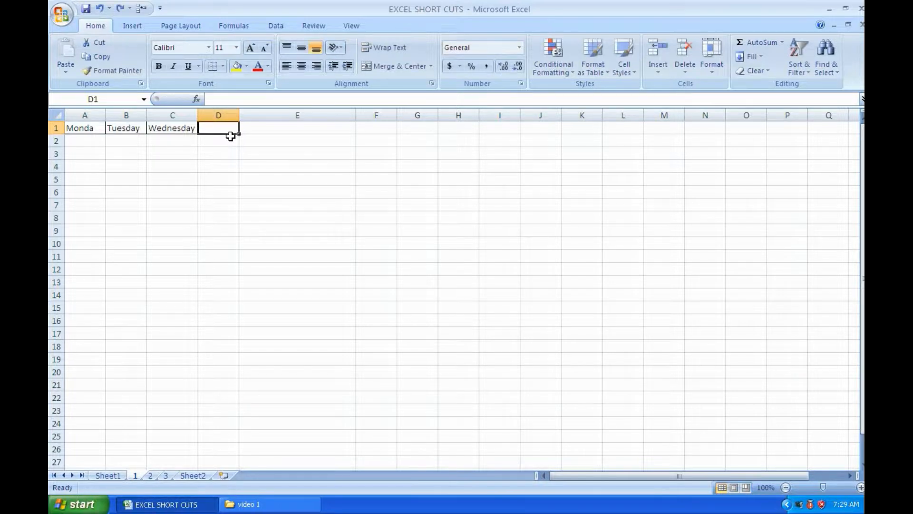
key(ctrl+r)
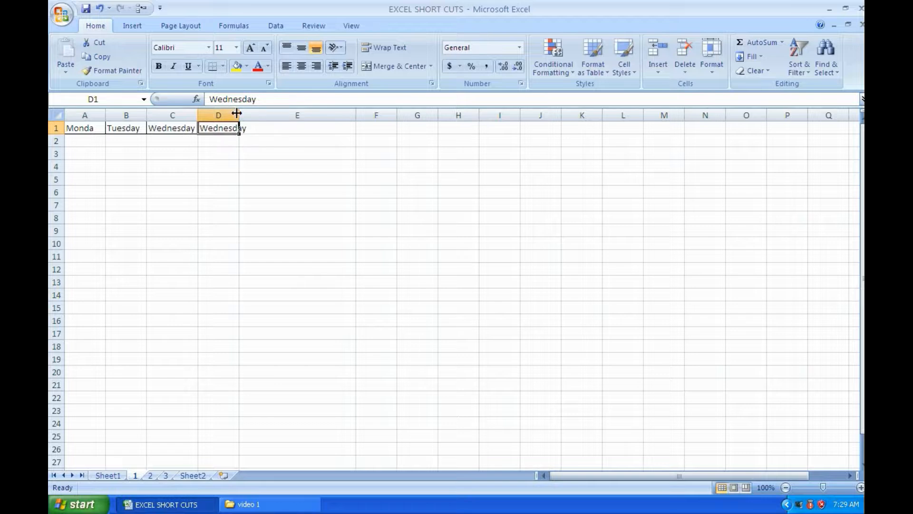
double_click(239, 115)
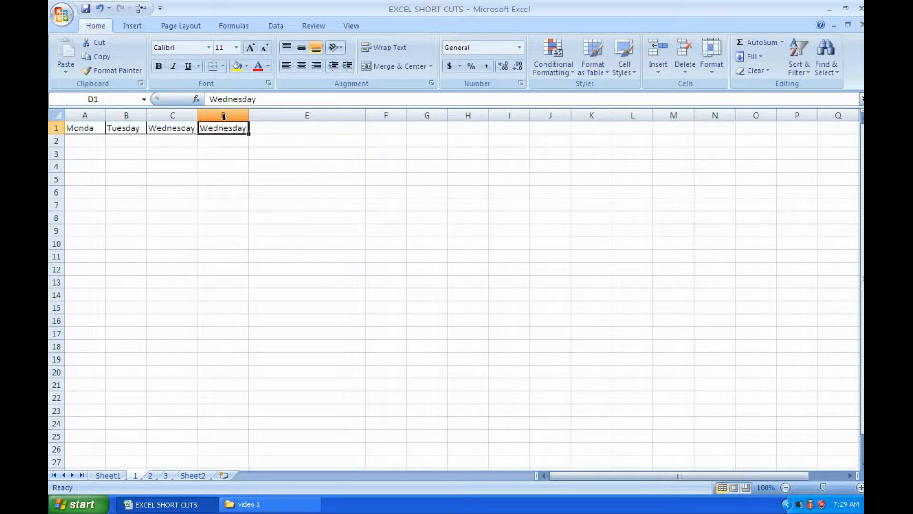
Review the cut shortcut on Sheet1, and on worksheet 1 cut cells A1:D1 and paste them at A6
click(108, 475)
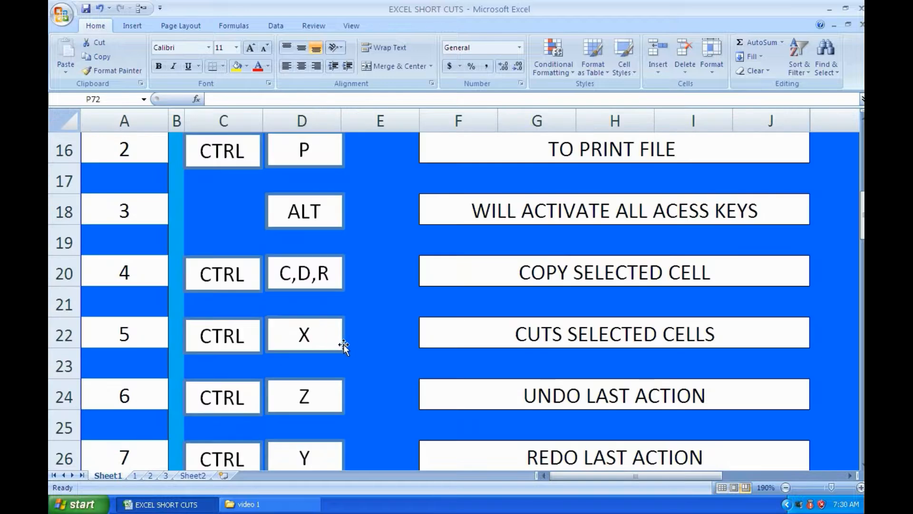
scroll(345, 345, down, 1)
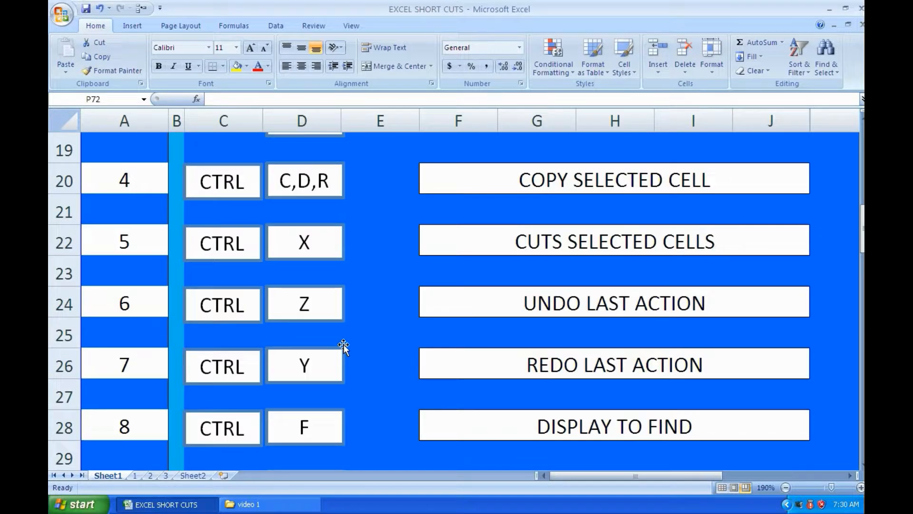
click(136, 475)
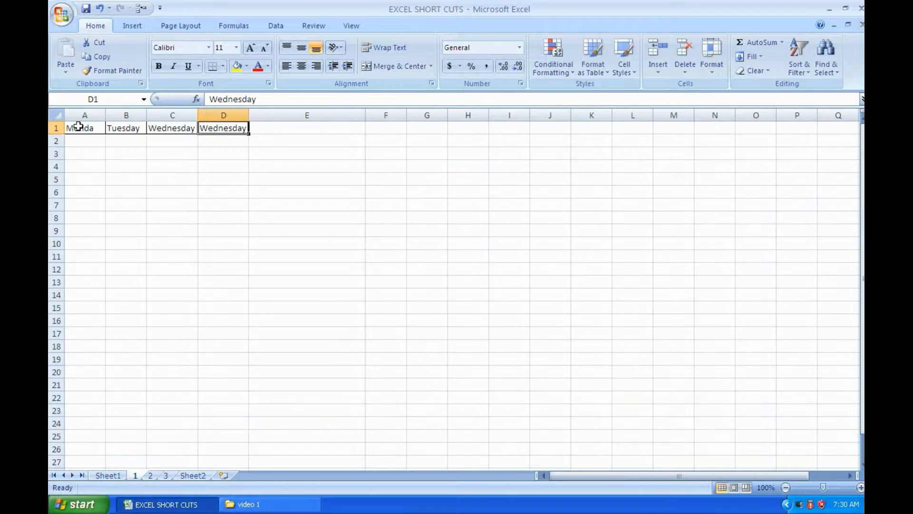
drag(77, 129, 206, 129)
drag(207, 131, 207, 130)
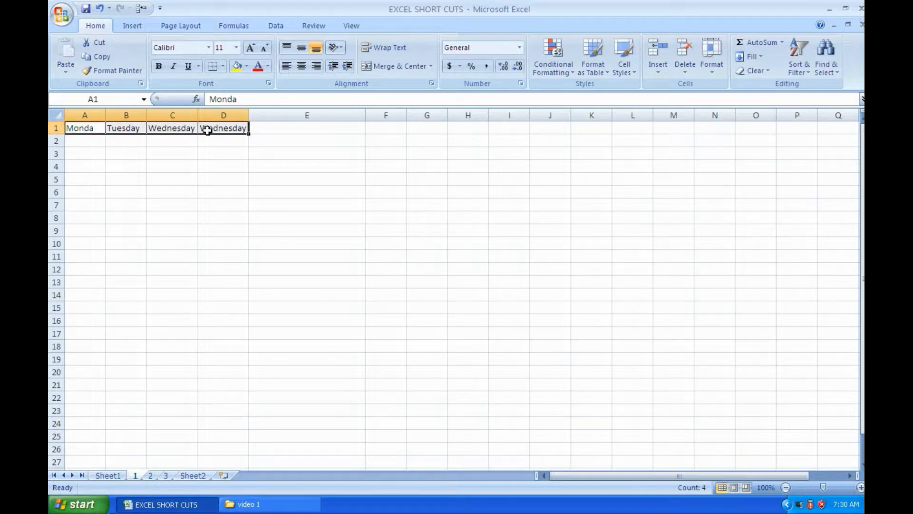
key(ctrl+c)
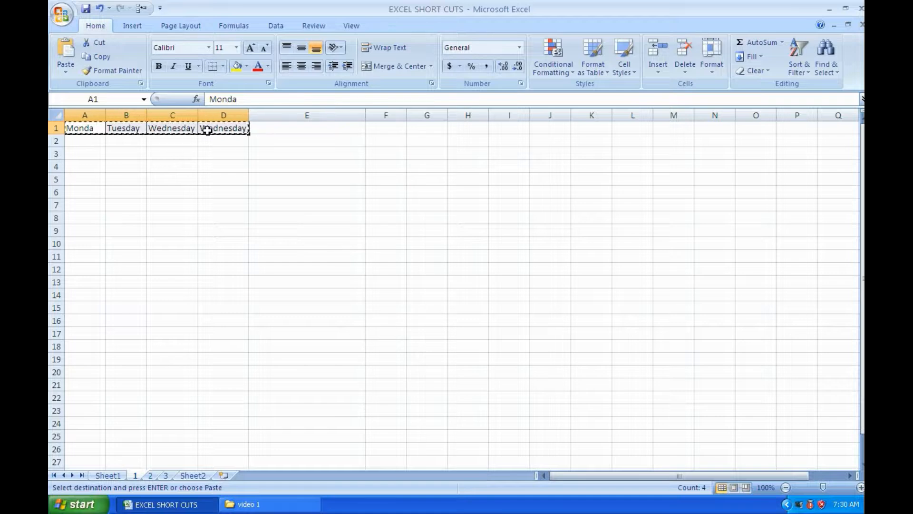
click(77, 189)
key(Return)
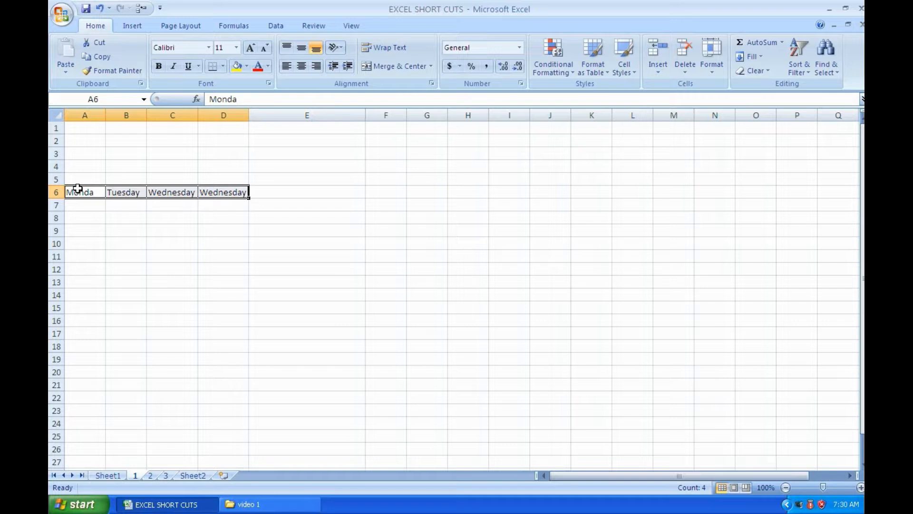
Undo the move of the weekday cells to row 6, redo it, and undo it once more
key(ctrl+z)
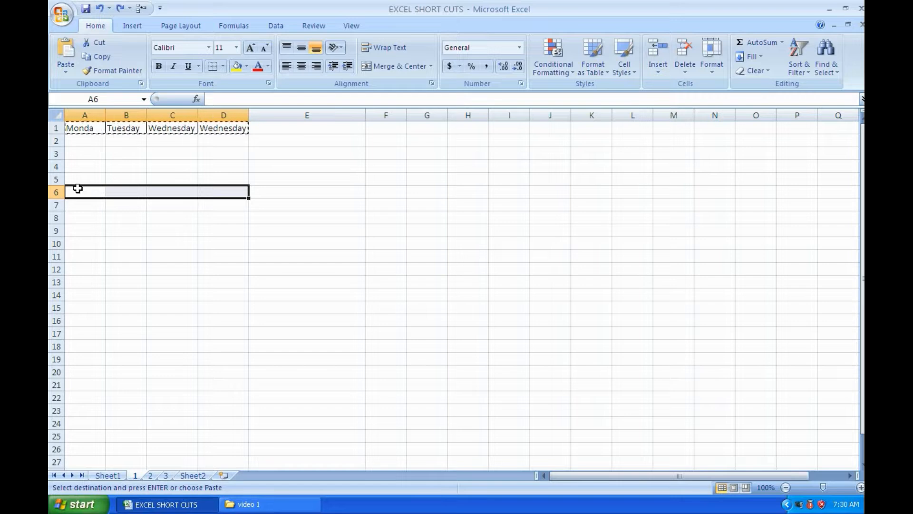
key(Return)
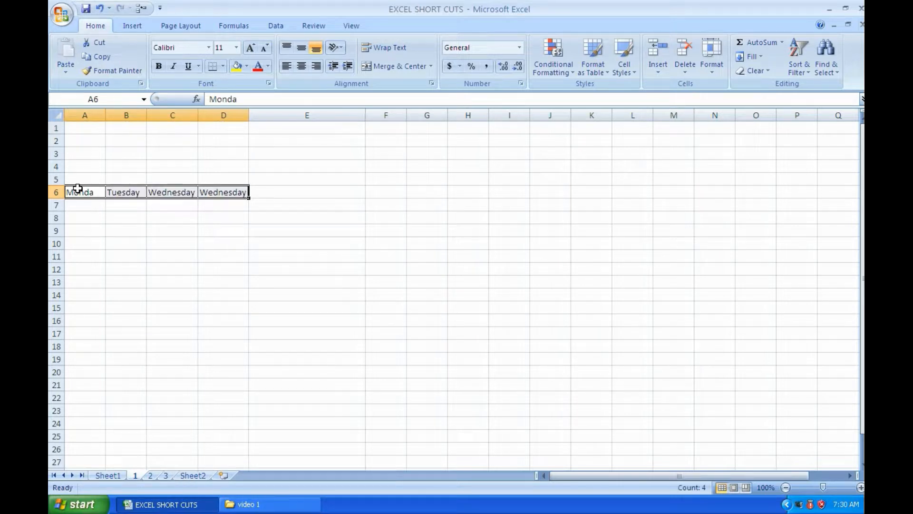
key(ctrl+z)
Check the next shortcuts on Sheet1, and on worksheet 3 enter 11 in cell A3 under Mon
click(108, 475)
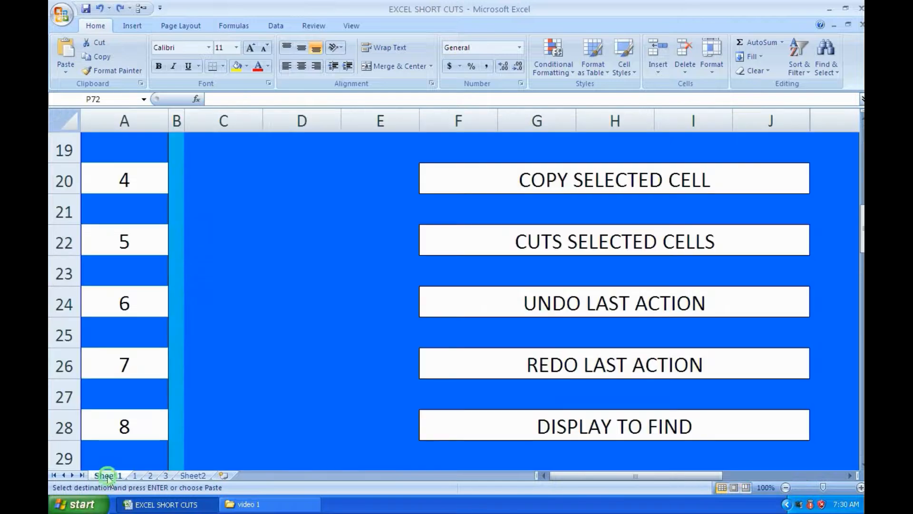
scroll(568, 385, down, 1)
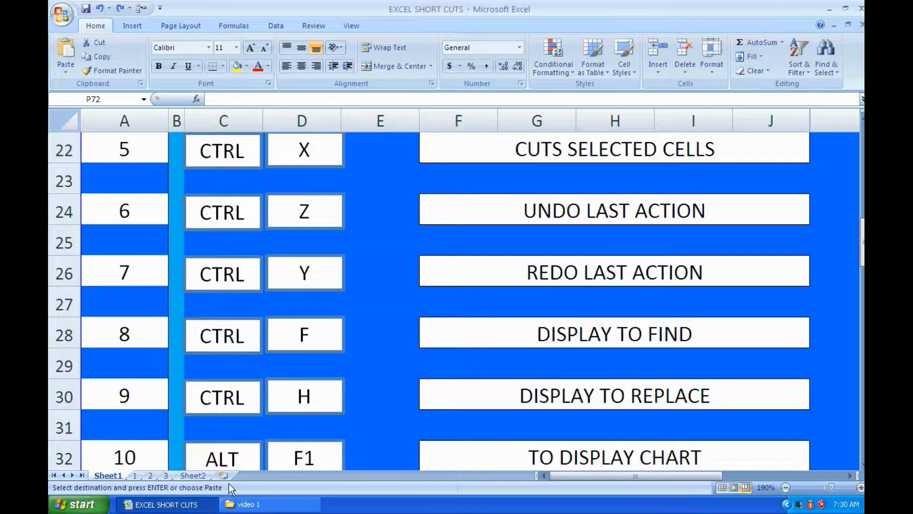
click(165, 475)
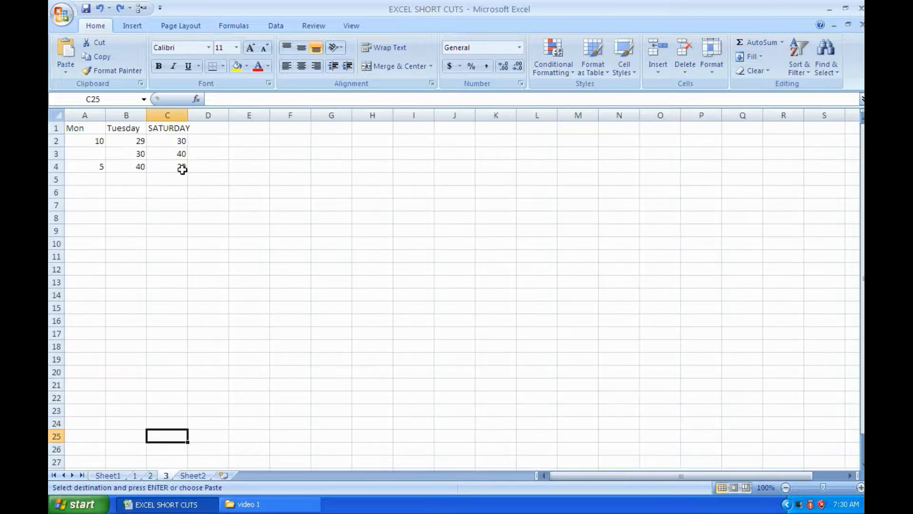
click(94, 152)
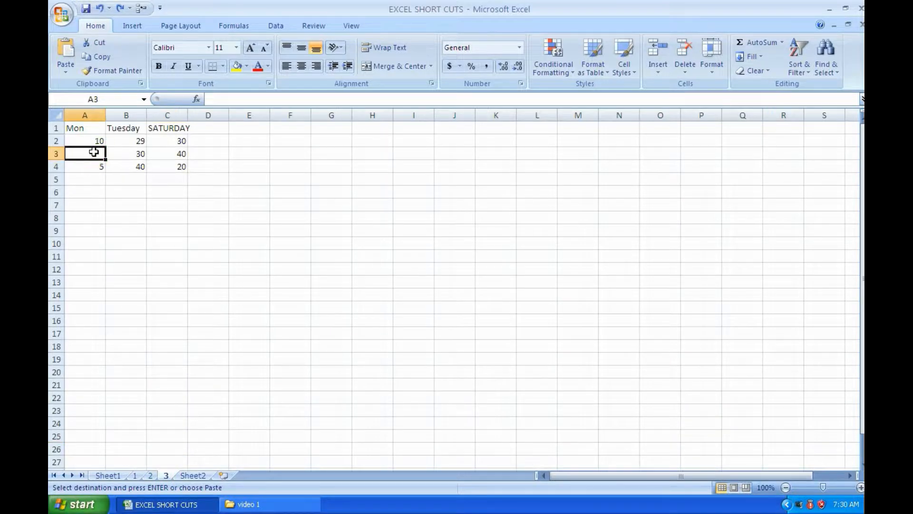
text(11)
key(Return)
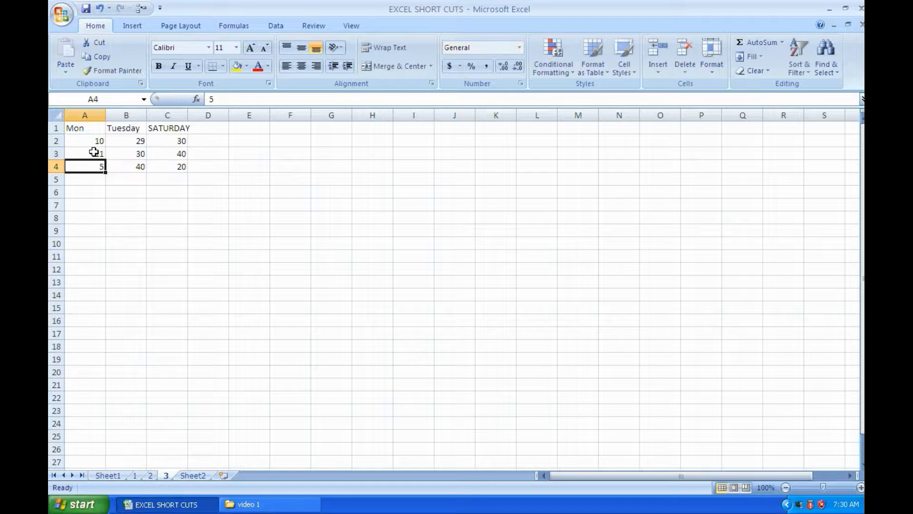
Replace every occurrence of 30 with 15 on worksheet 3 using Find and Replace
click(230, 209)
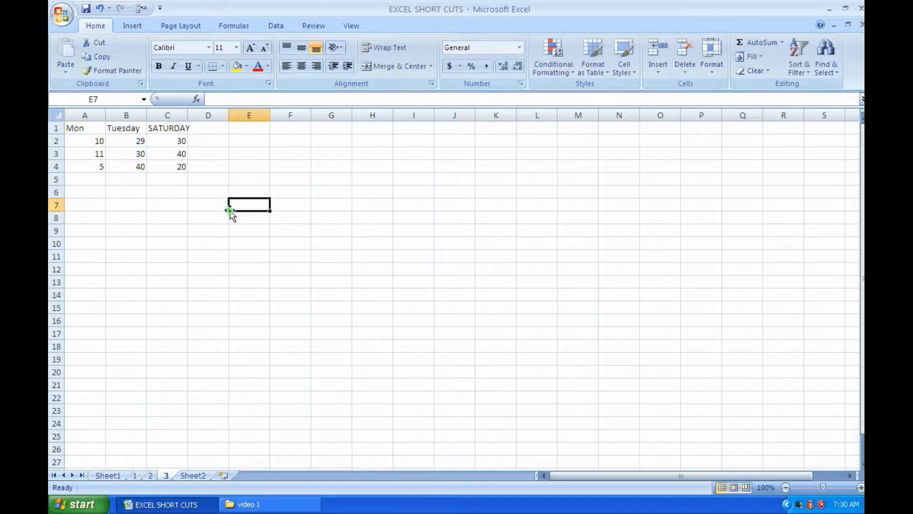
key(ctrl+f)
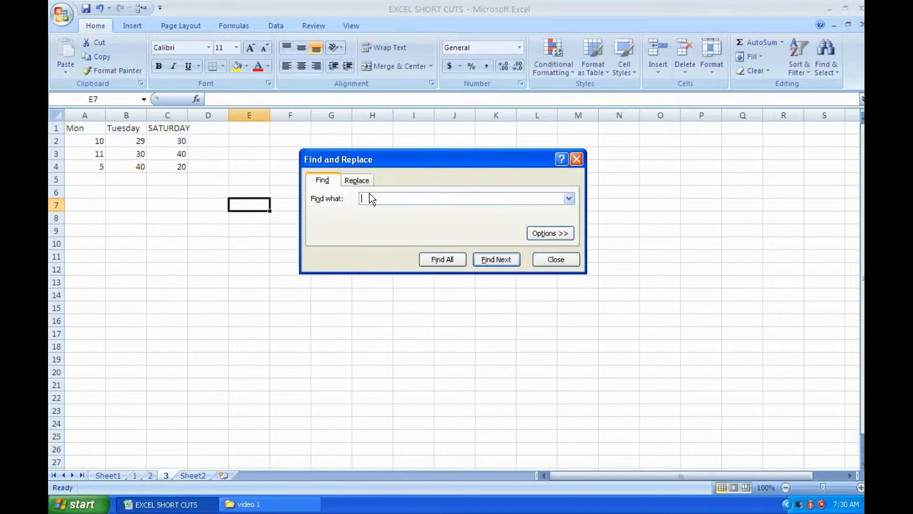
text(30)
click(357, 180)
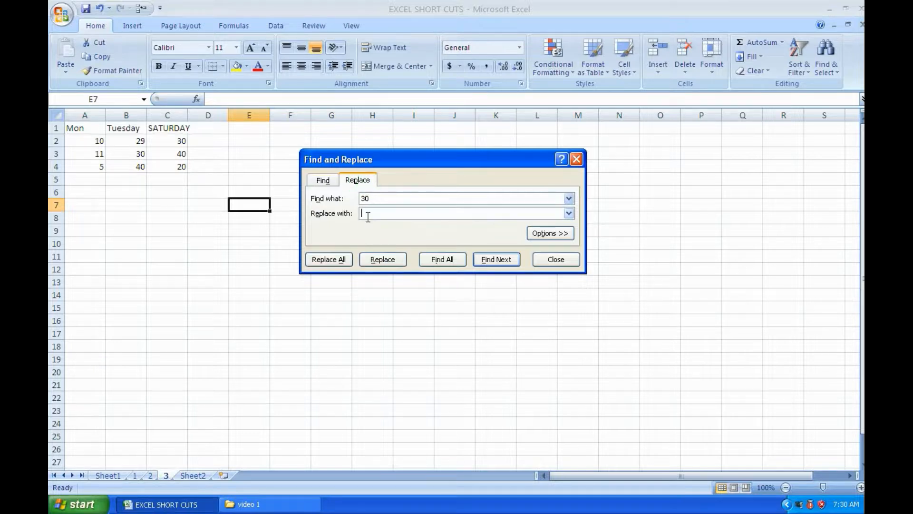
text(15)
click(336, 261)
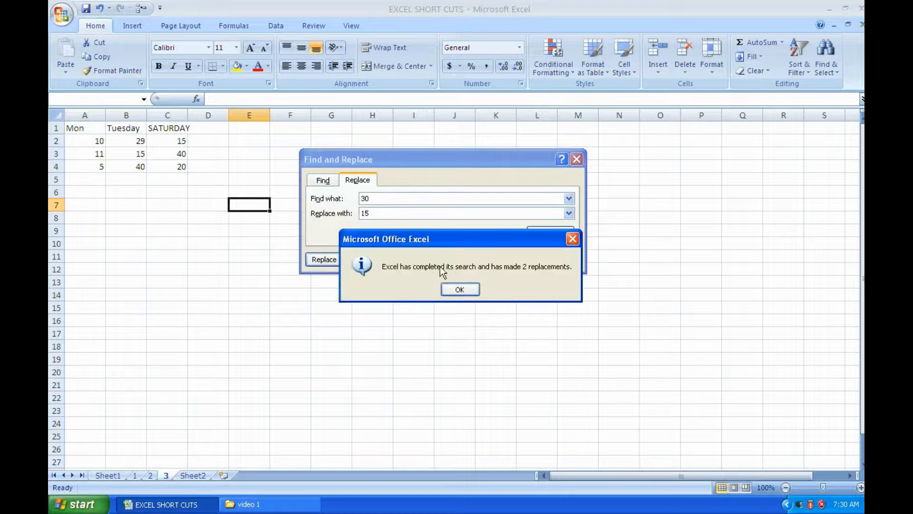
drag(458, 264, 456, 130)
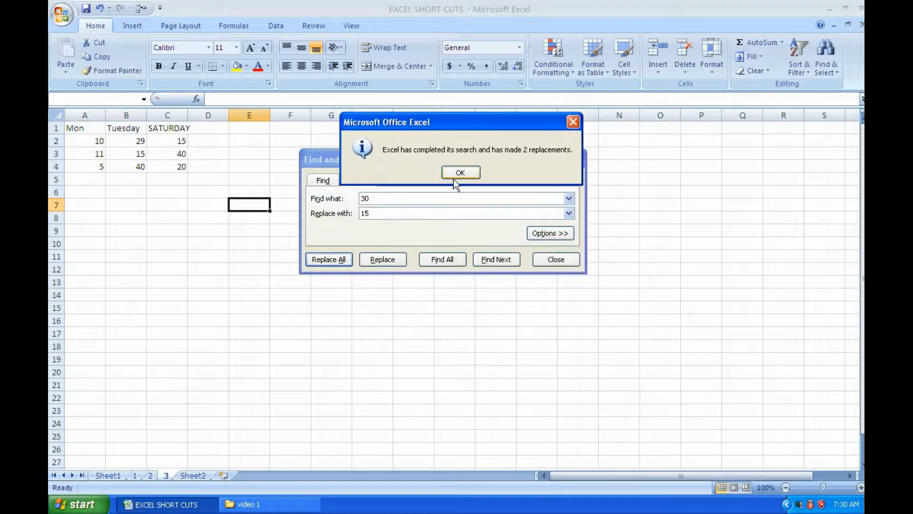
click(455, 172)
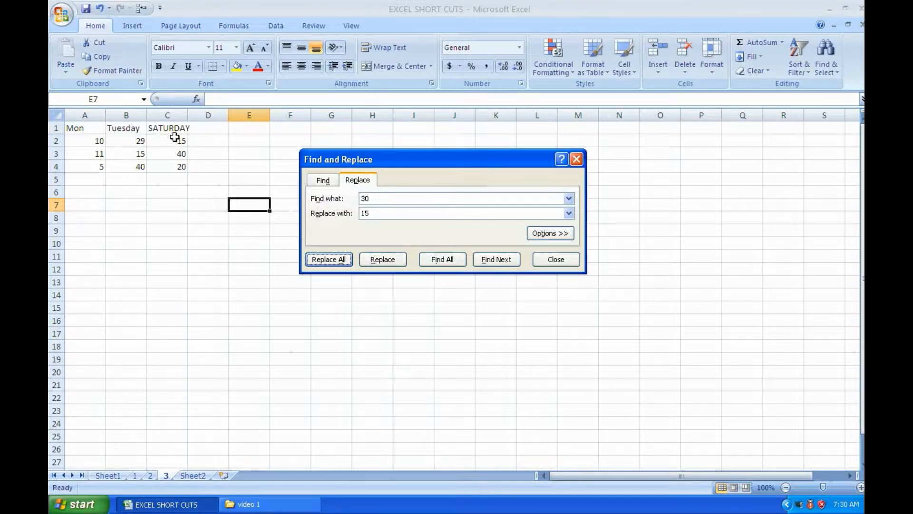
click(553, 261)
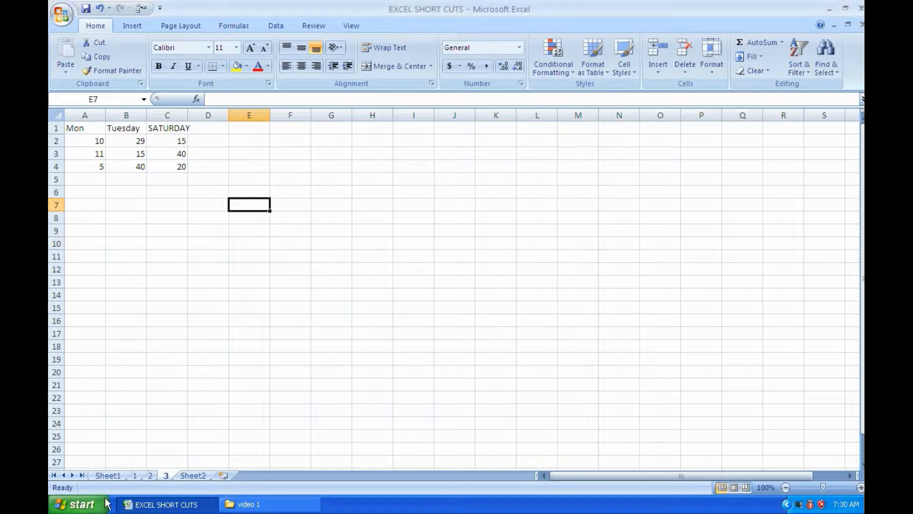
Check the chart shortcut on Sheet1, then insert a default column chart from cells A1:C4 on worksheet 3 and delete it
click(106, 471)
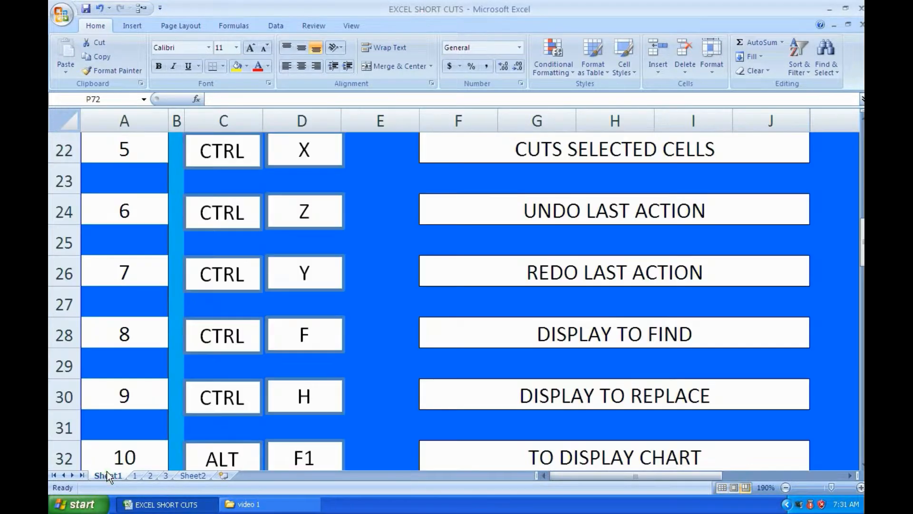
scroll(277, 436, down, 1)
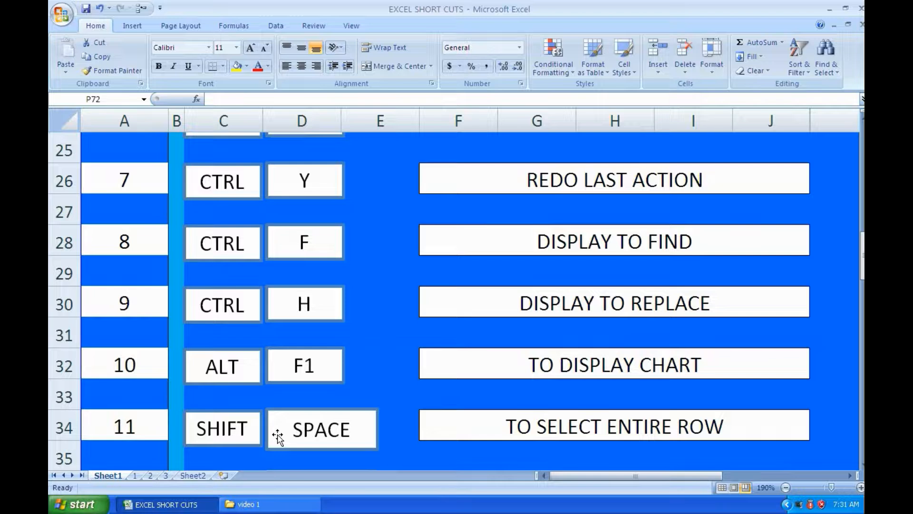
click(166, 475)
drag(70, 128, 155, 167)
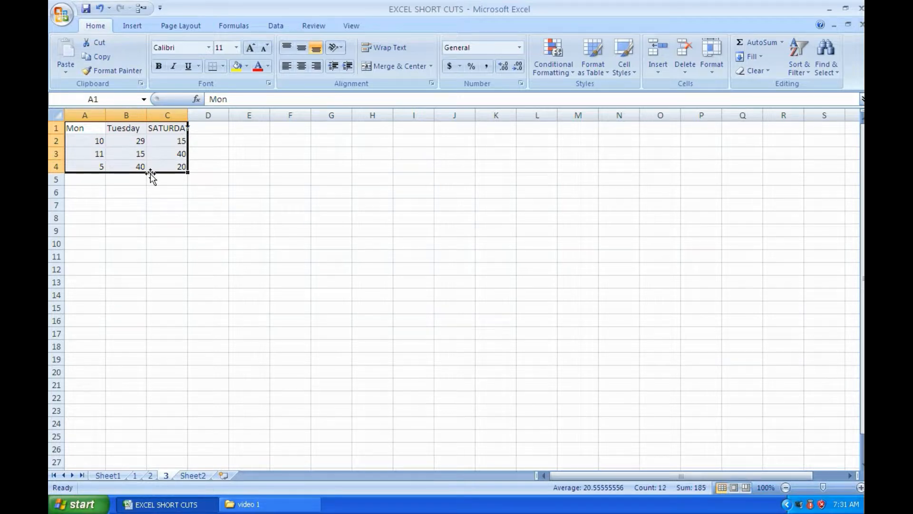
key(alt+F1)
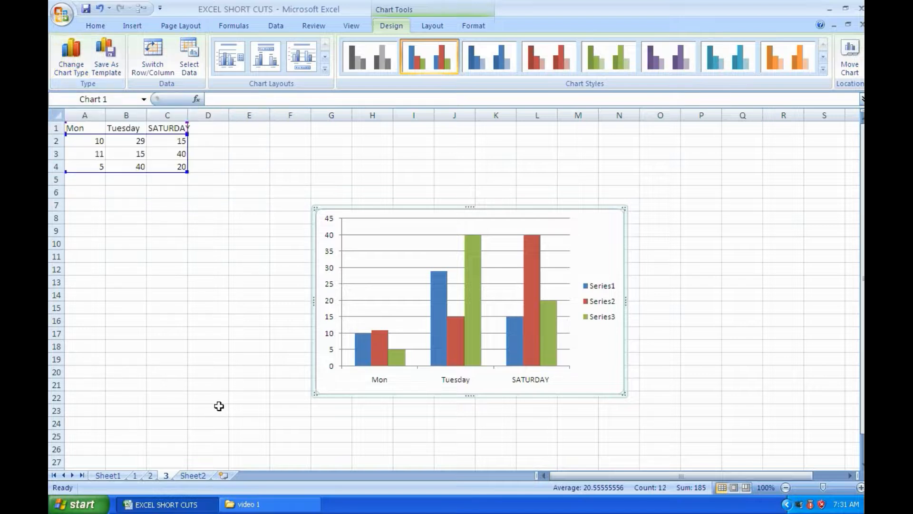
click(322, 396)
key(Delete)
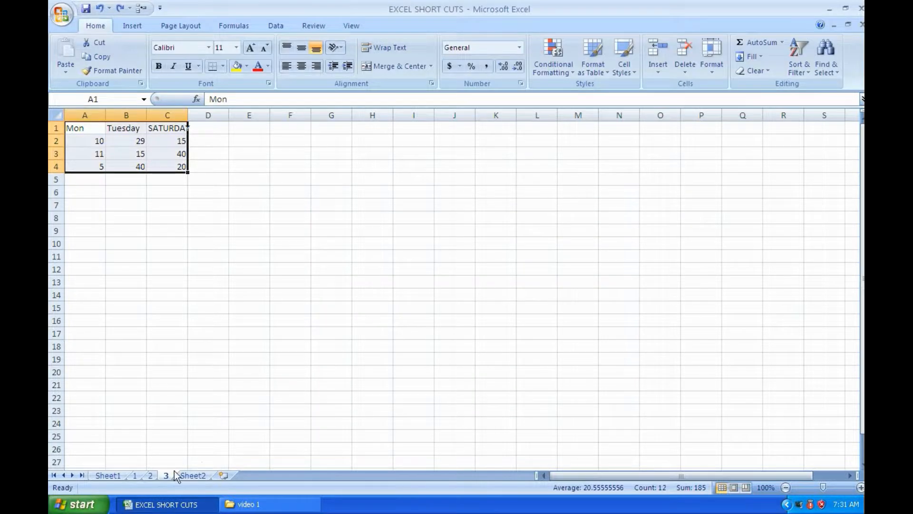
Check the selection shortcuts on Sheet1, and on worksheet 2 select the entire row 2 followed by the entire column B
click(123, 475)
scroll(354, 444, down, 1)
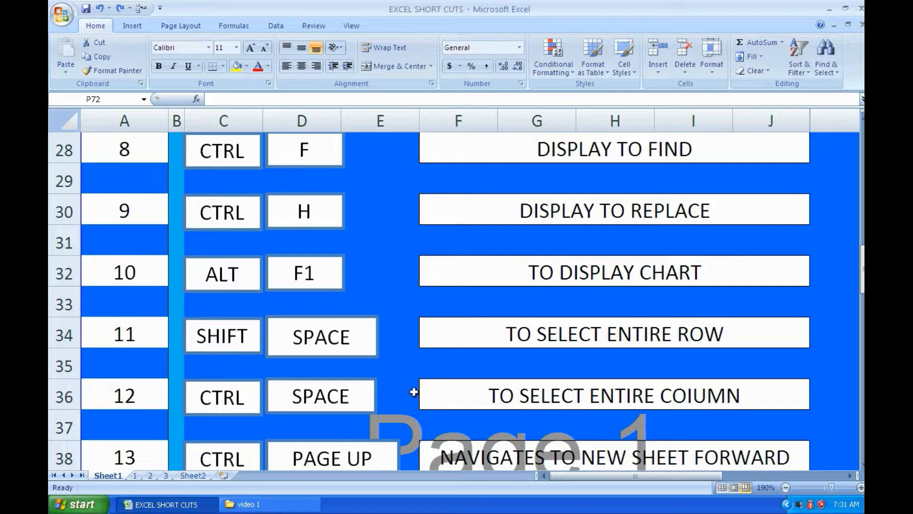
click(158, 475)
click(79, 143)
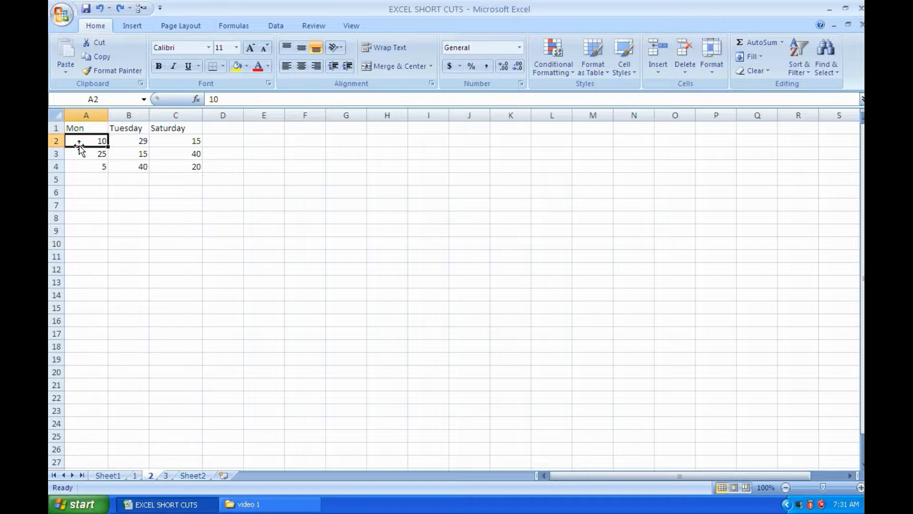
key(shift+space)
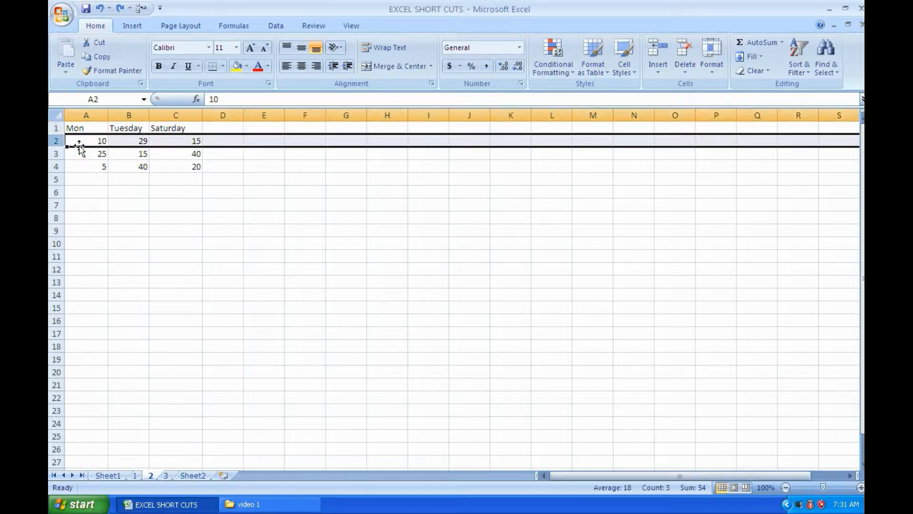
click(129, 144)
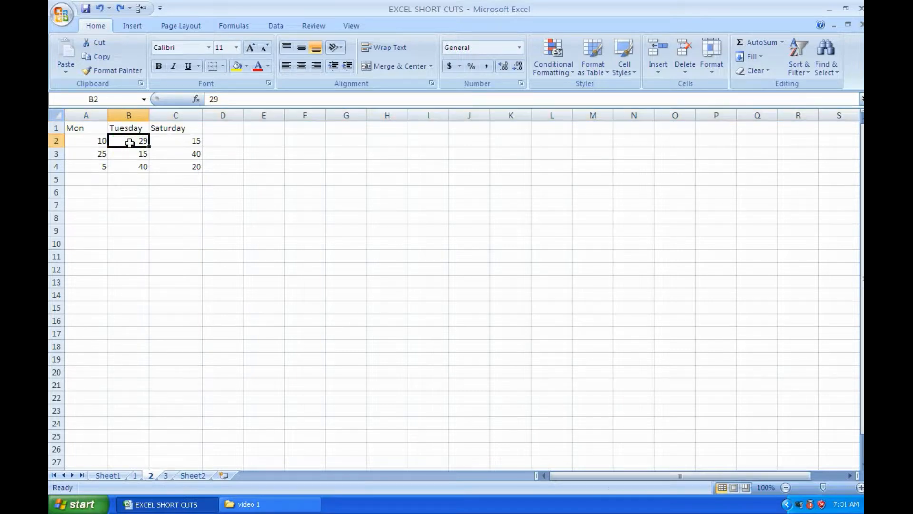
key(ctrl+space)
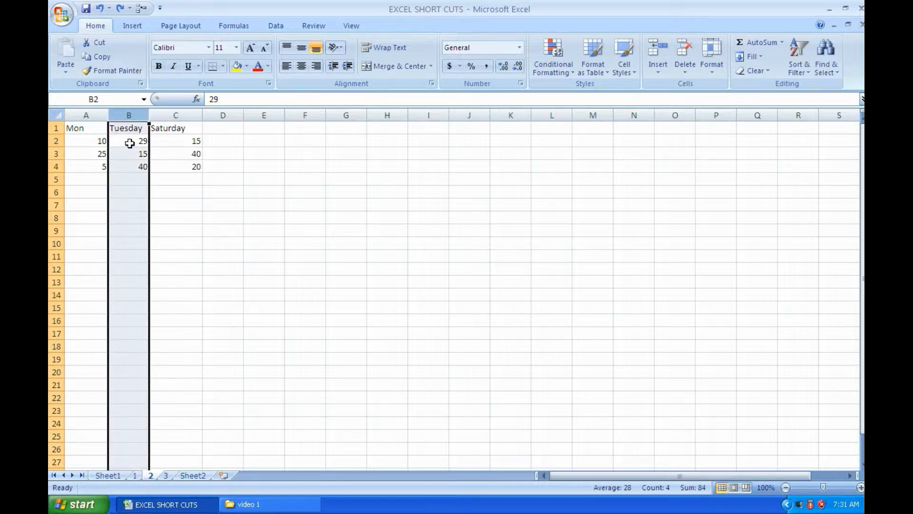
Review the sheet navigation shortcuts on Sheet1, and step through the worksheets forward to Sheet2 and back to Sheet1
click(108, 475)
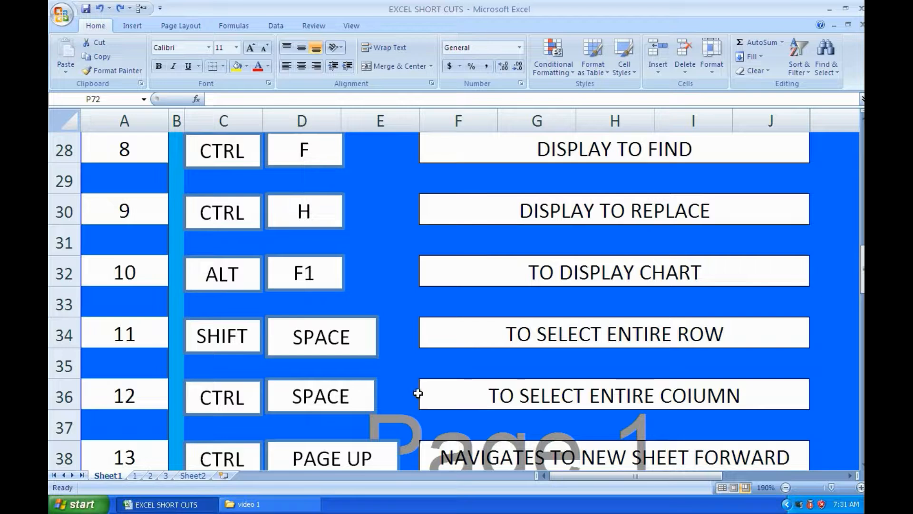
scroll(418, 393, down, 2)
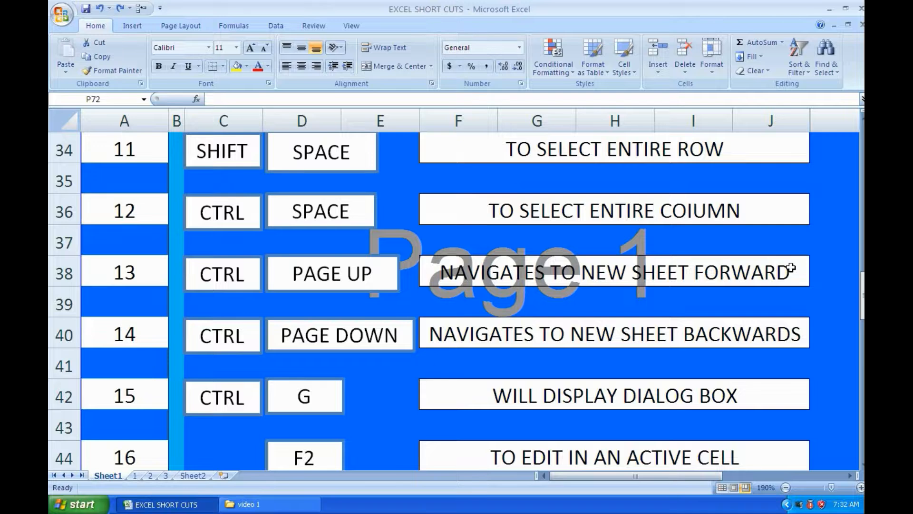
key(ctrl+Page_Down)
key(ctrl+Page_Down)
key(ctrl+Page_Down)
key(ctrl+Page_Down)
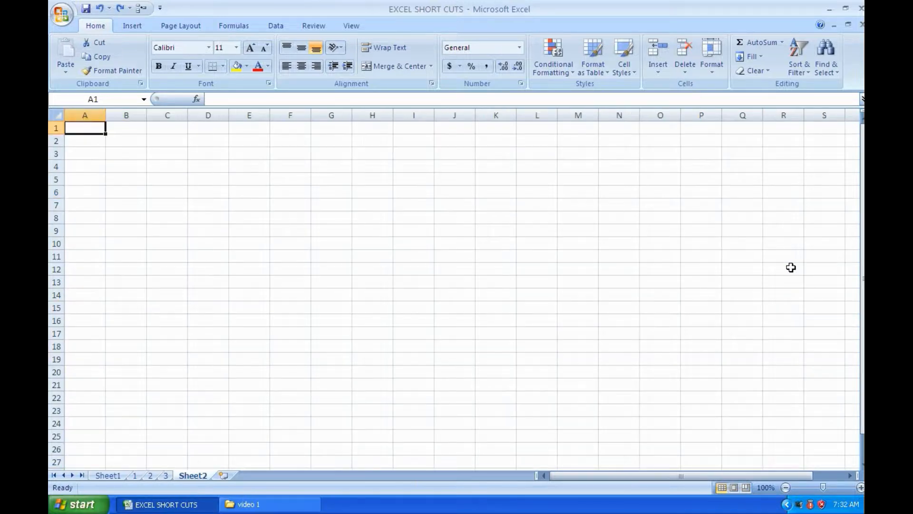
key(ctrl+Page_Up)
key(ctrl+Page_Up)
key(ctrl+Page_Up)
key(ctrl+Page_Up)
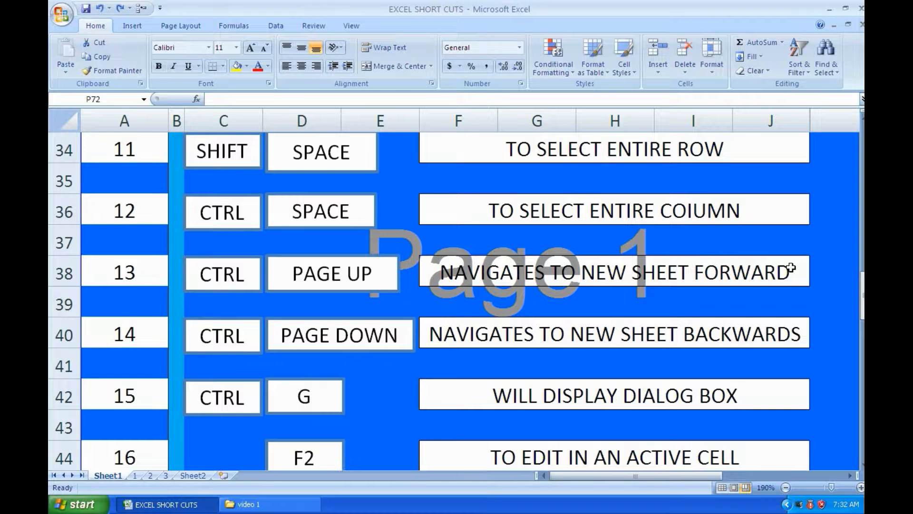
Check the next shortcuts on Sheet1, and on worksheet 3 jump to cell B3 with Go To
scroll(790, 268, down, 1)
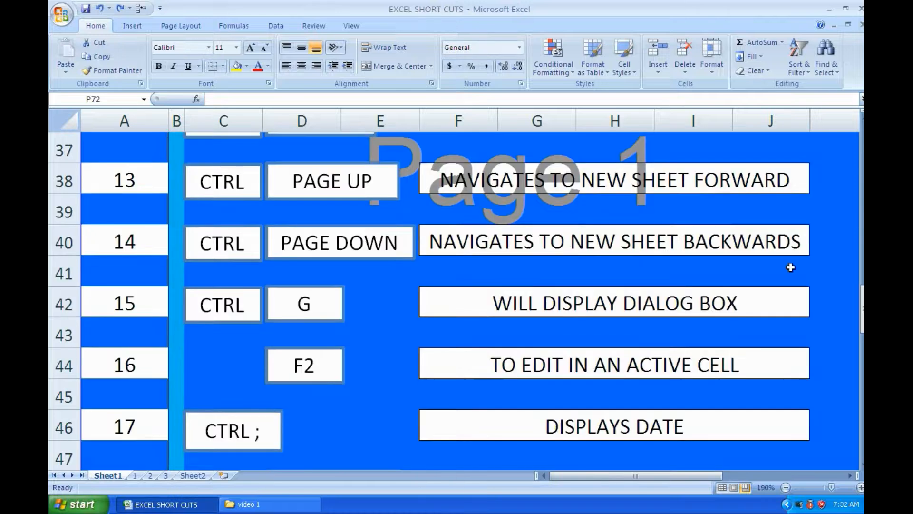
click(165, 475)
click(255, 231)
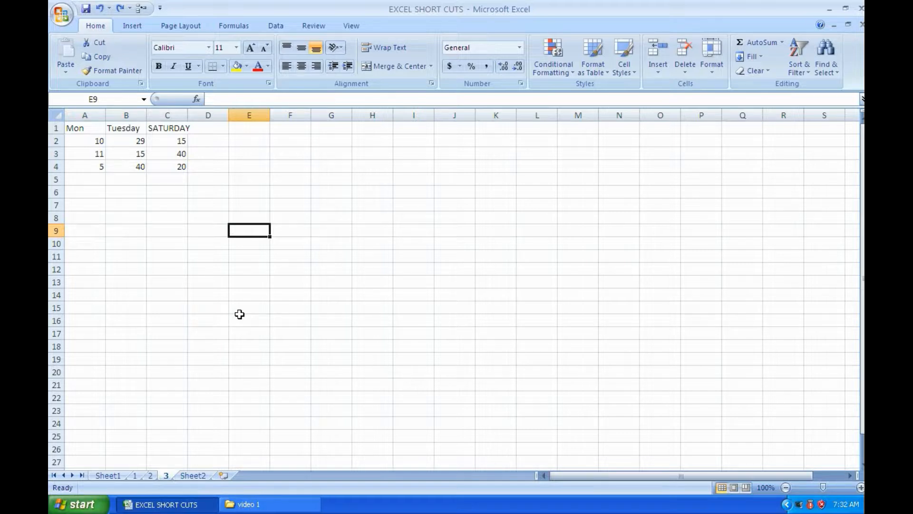
key(ctrl+g)
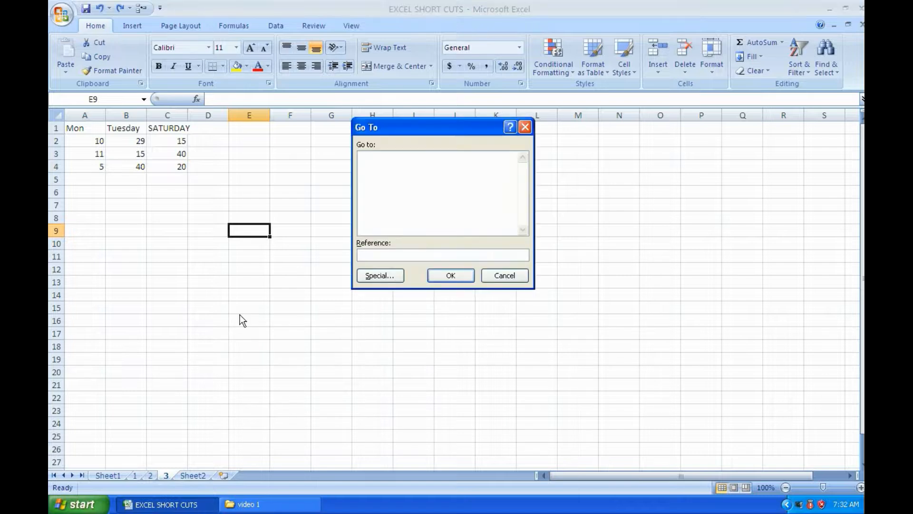
text(b3)
key(Return)
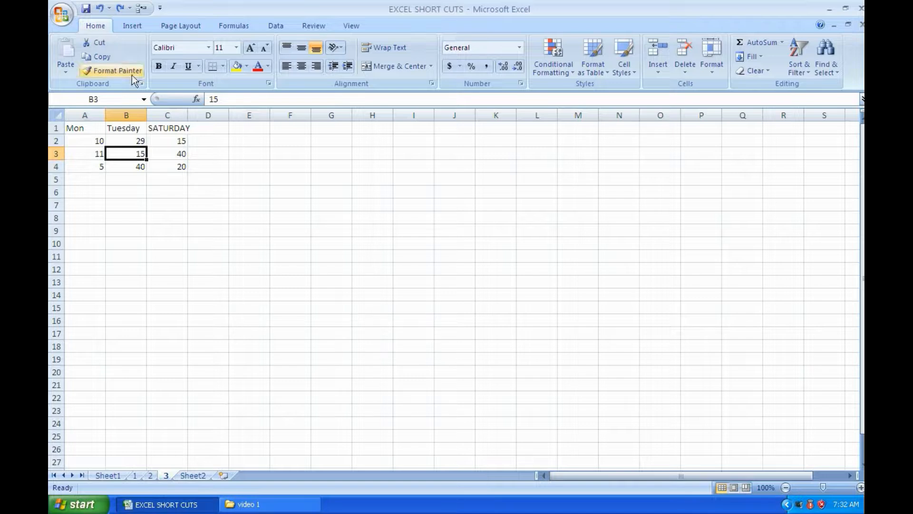
Review the cell editing shortcut on Sheet1, and on worksheet 3 widen column C so the SATURDAY heading fits
click(116, 477)
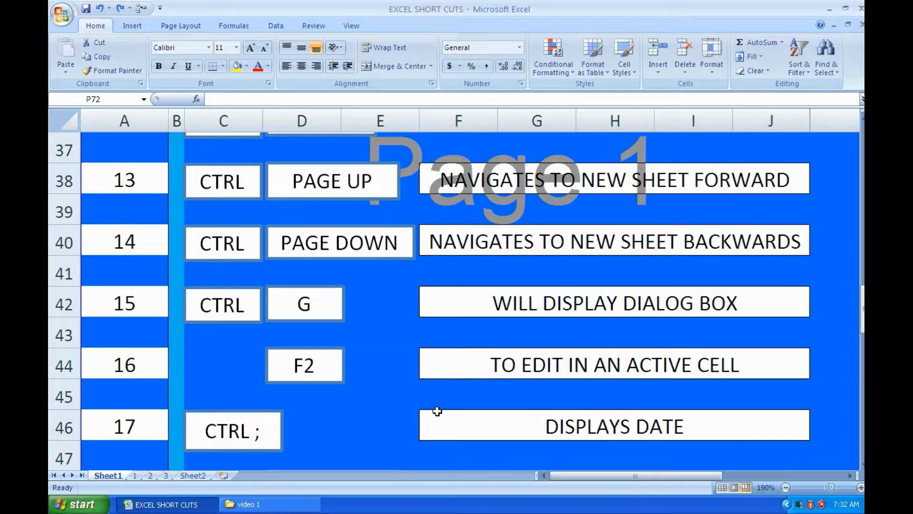
click(202, 476)
click(166, 475)
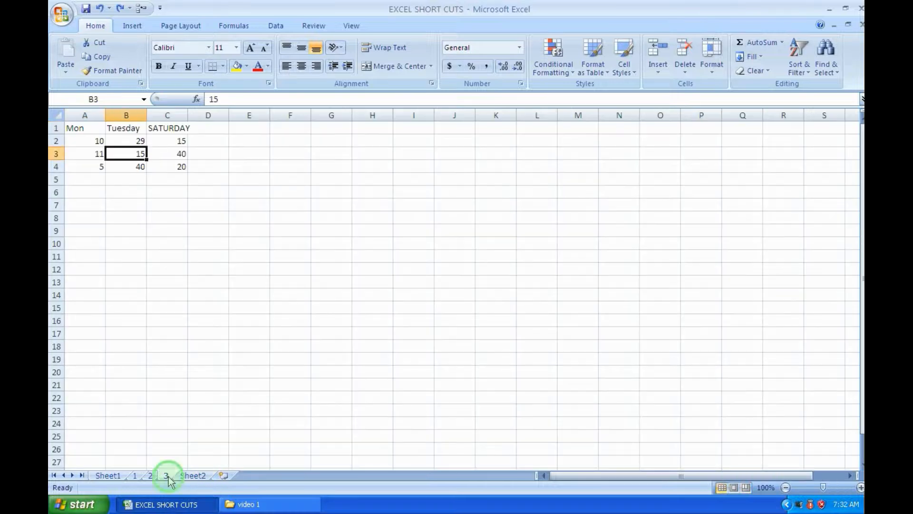
click(175, 128)
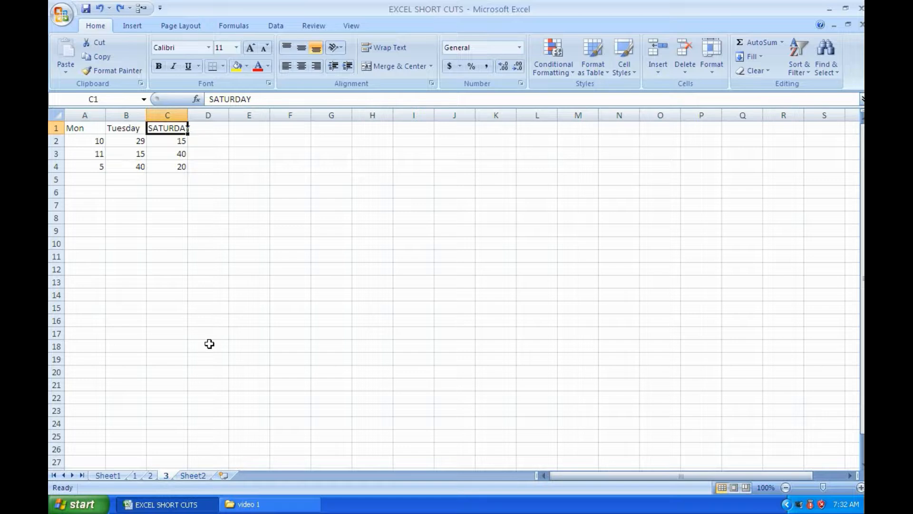
drag(188, 115, 205, 115)
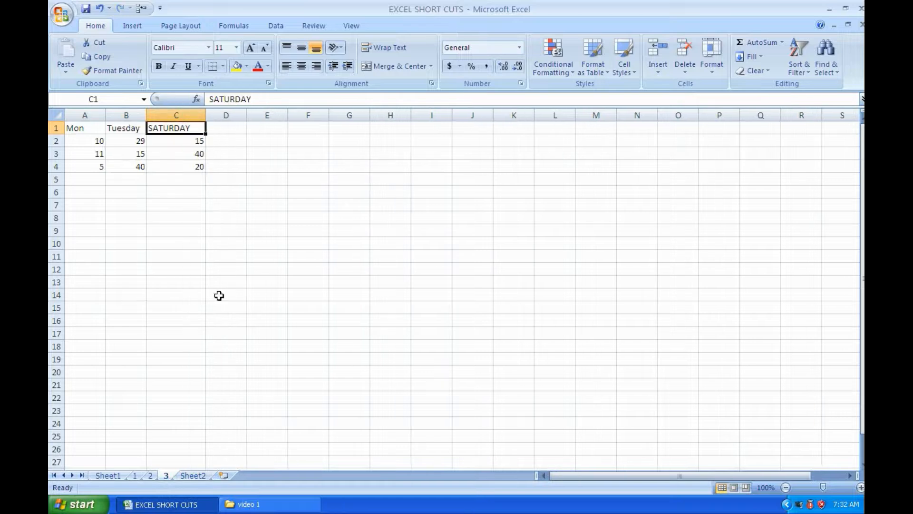
Open heading cell C1 for in-cell editing and leave the edit without entering anything
double_click(179, 128)
click(193, 127)
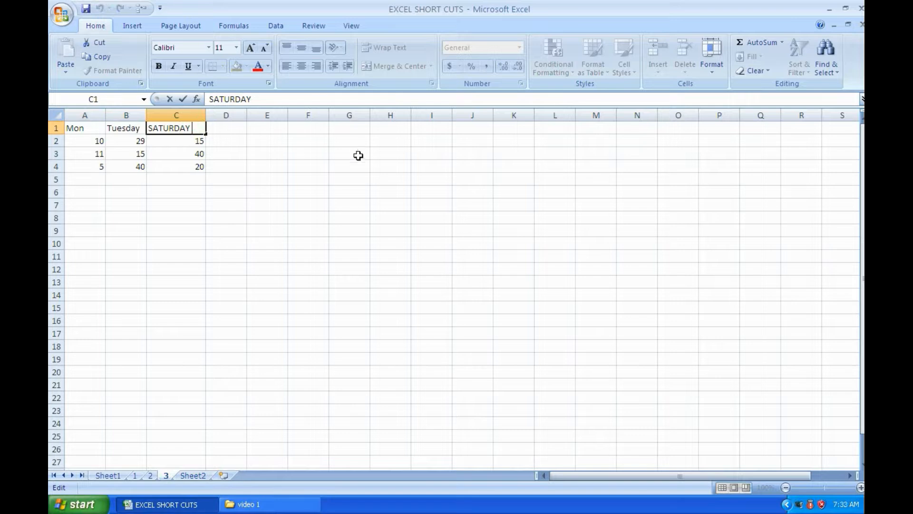
click(285, 255)
click(156, 218)
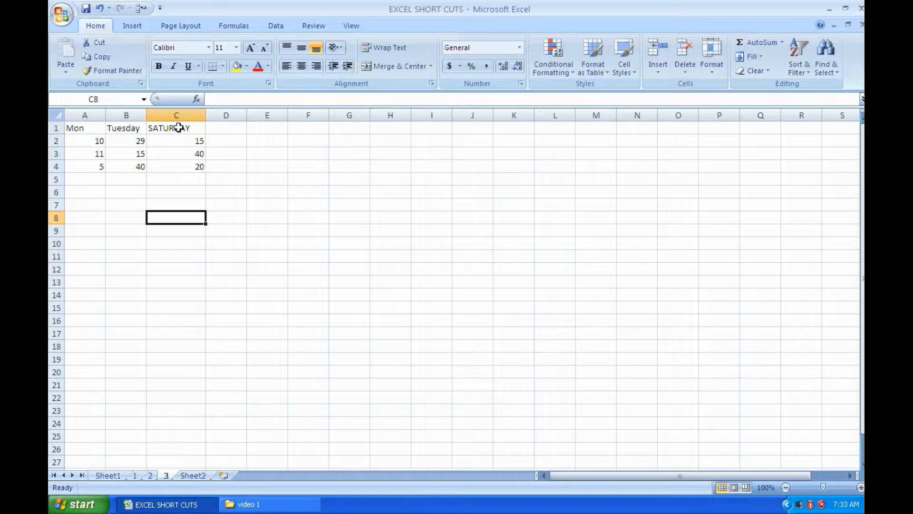
Edit heading cell C1 in place, erasing the text after the S and completing it as Satyrday
click(178, 128)
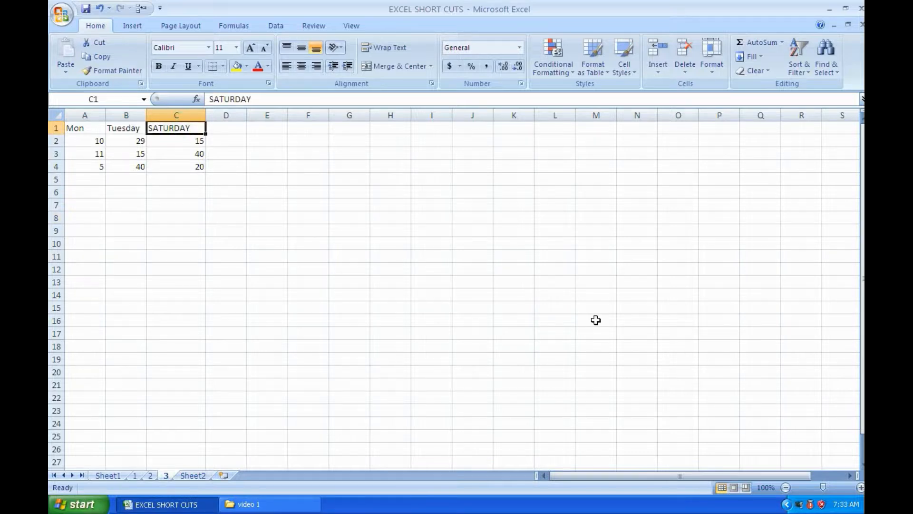
key(F2)
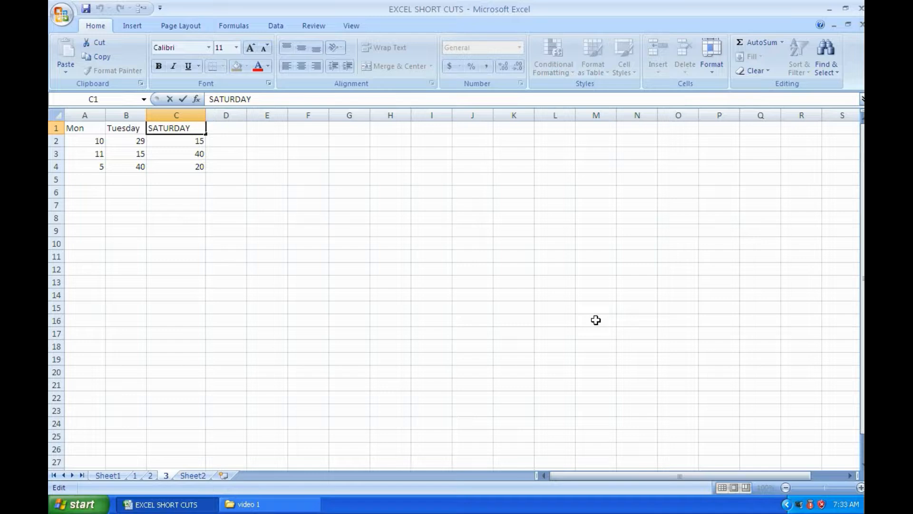
key(BackSpace)
key(BackSpace)
key(BackSpace)
key(BackSpace)
key(BackSpace)
key(BackSpace)
key(BackSpace)
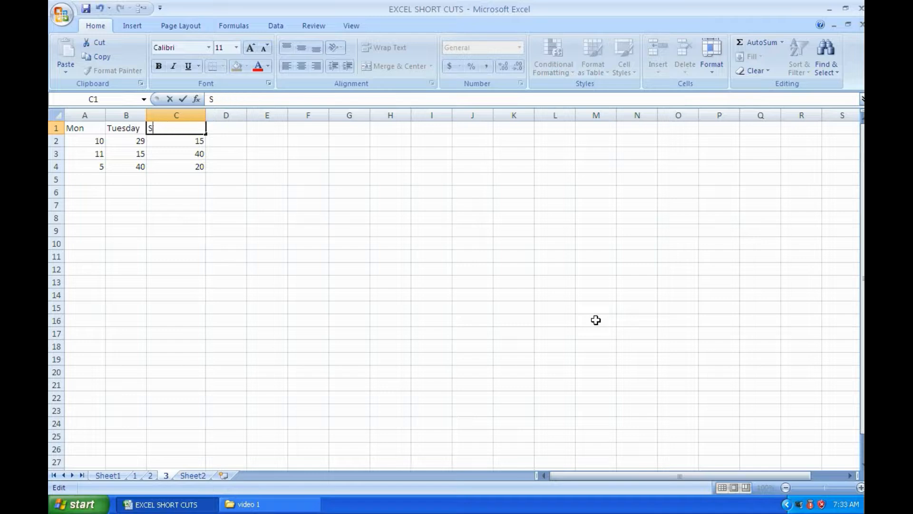
text(atyrday)
key(Return)
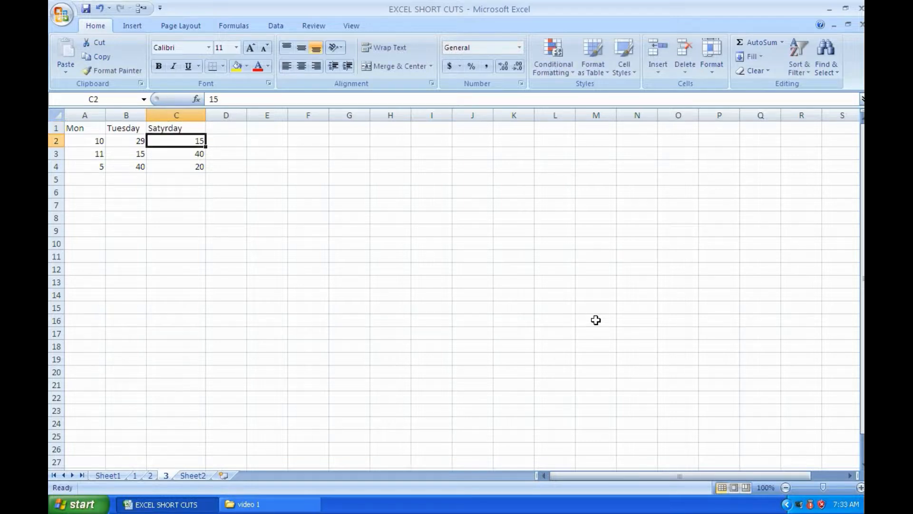
Review the date shortcut on Sheet1, and on Sheet2 insert the current date in cell A1 and undo the entry
click(101, 479)
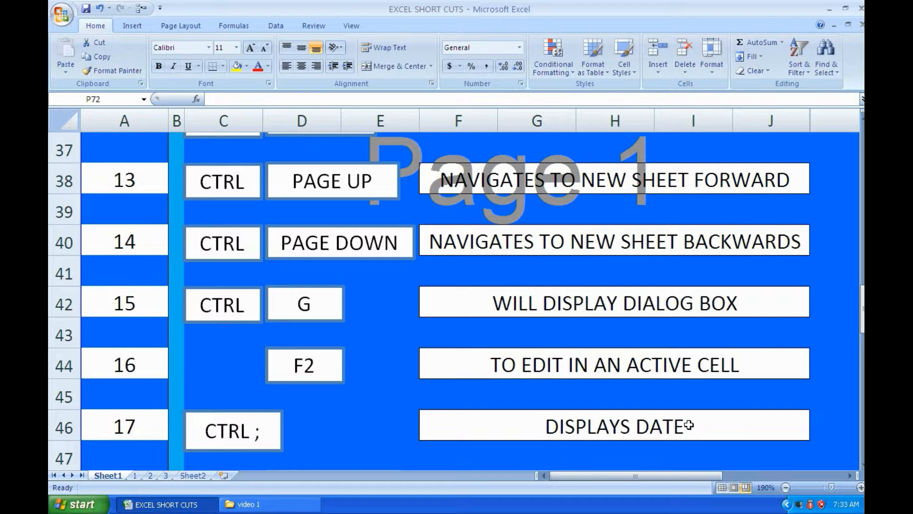
scroll(689, 425, down, 1)
scroll(689, 425, down, 1)
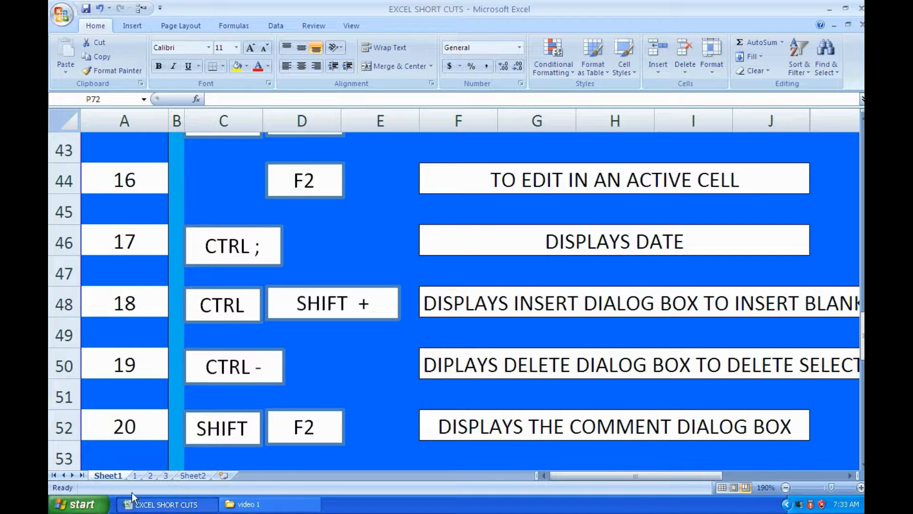
click(196, 474)
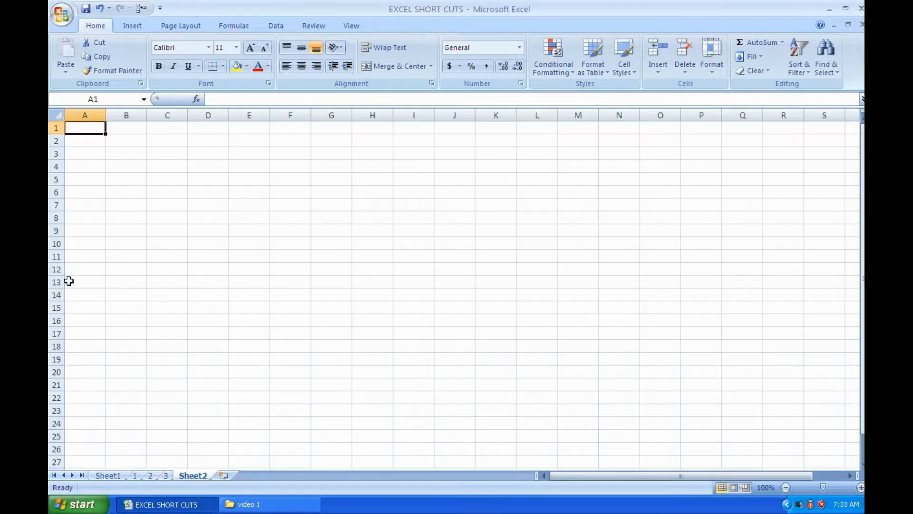
key(ctrl+semicolon)
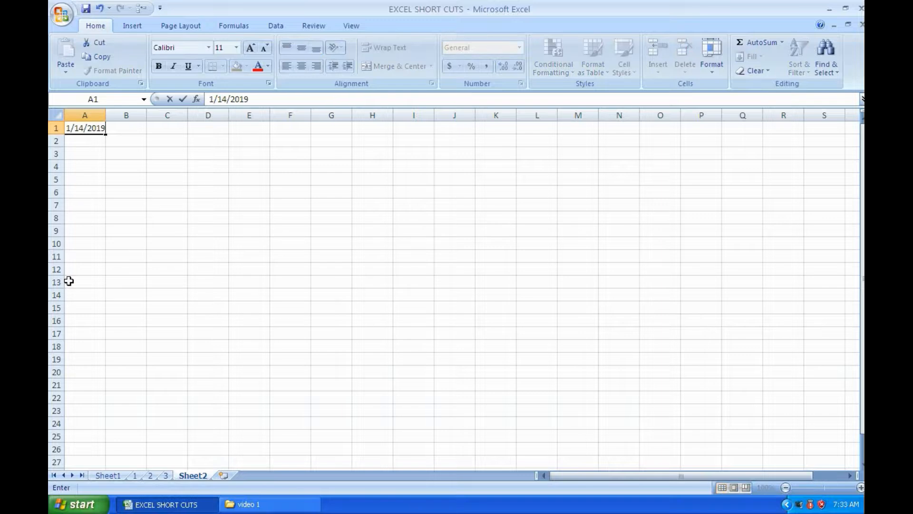
key(Tab)
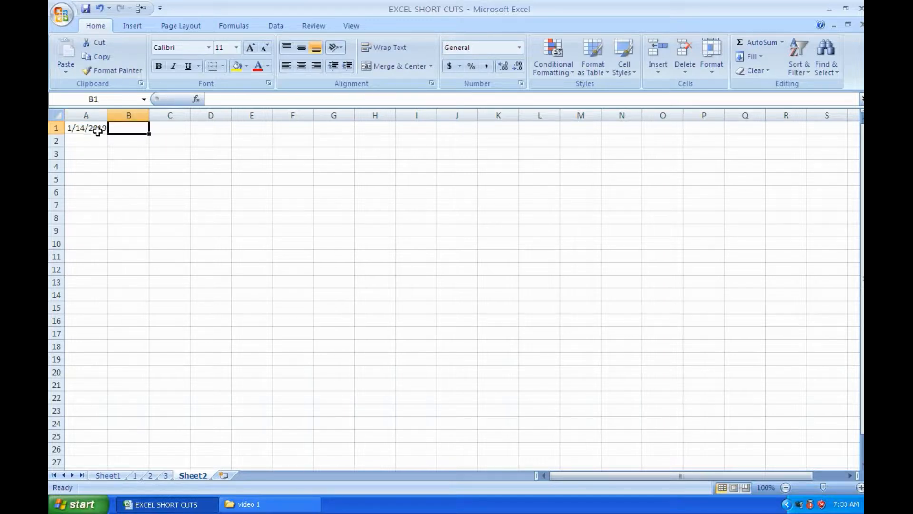
key(ctrl+z)
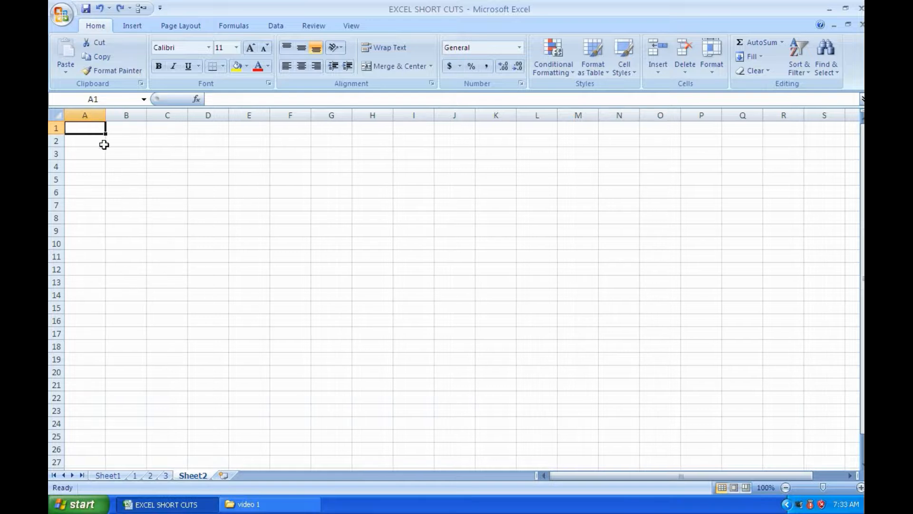
Review the insert and delete shortcuts on Sheet1, and on worksheet 3 insert a blank row above row 2 and delete it again
click(100, 476)
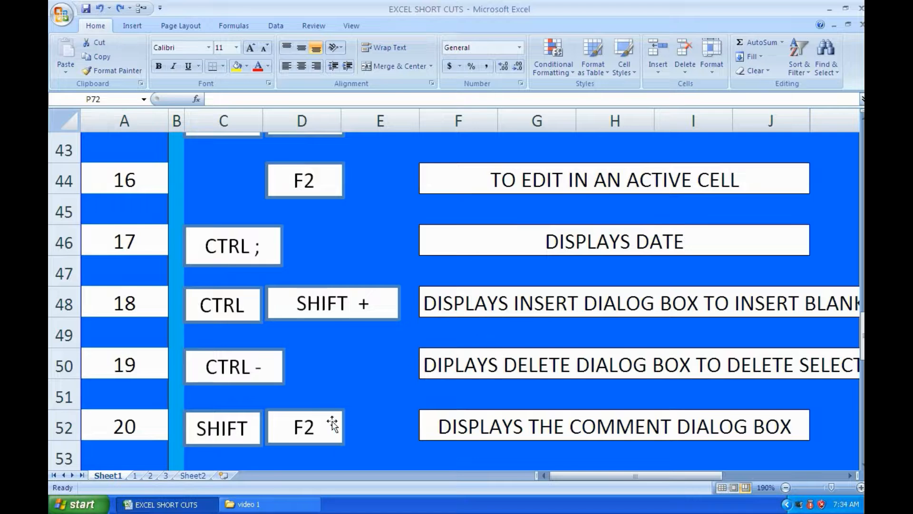
drag(587, 471, 601, 468)
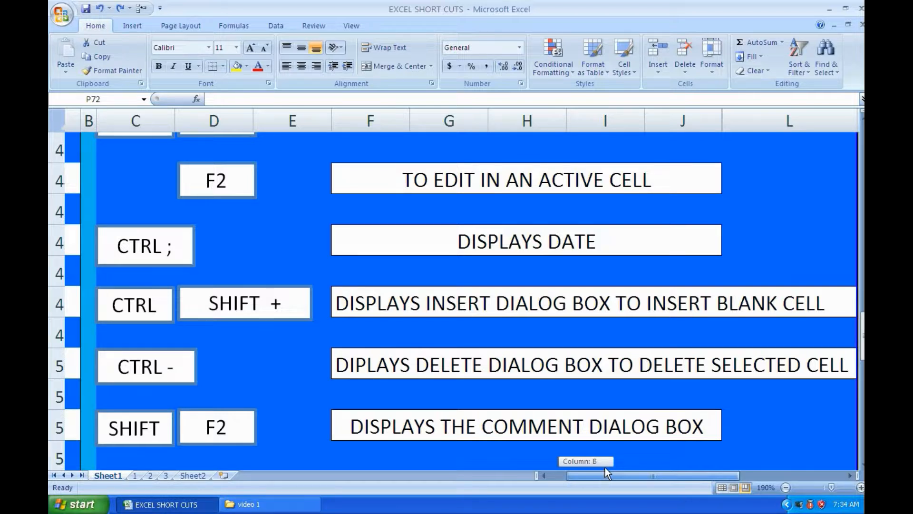
drag(606, 468, 593, 464)
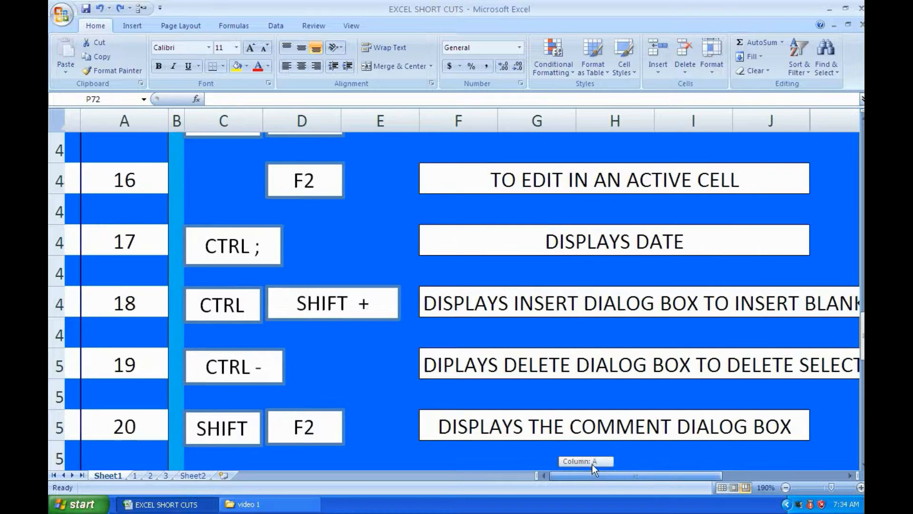
click(169, 476)
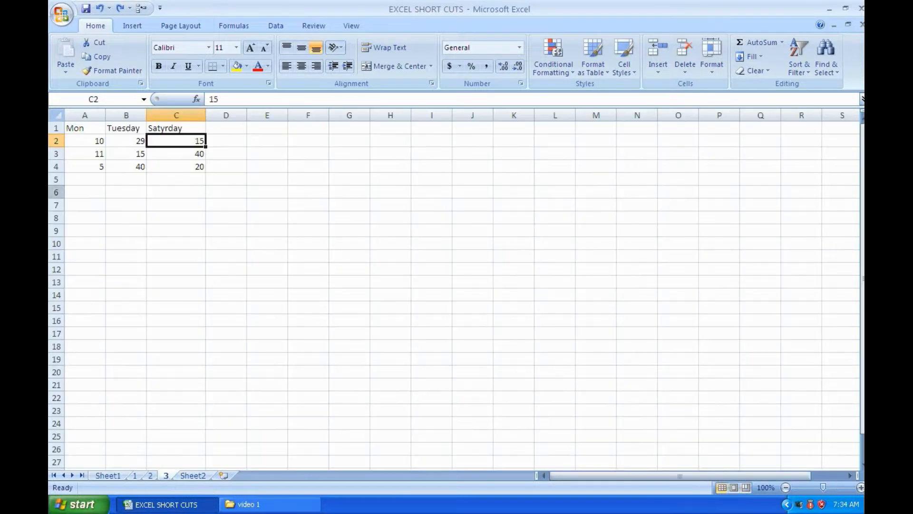
click(50, 141)
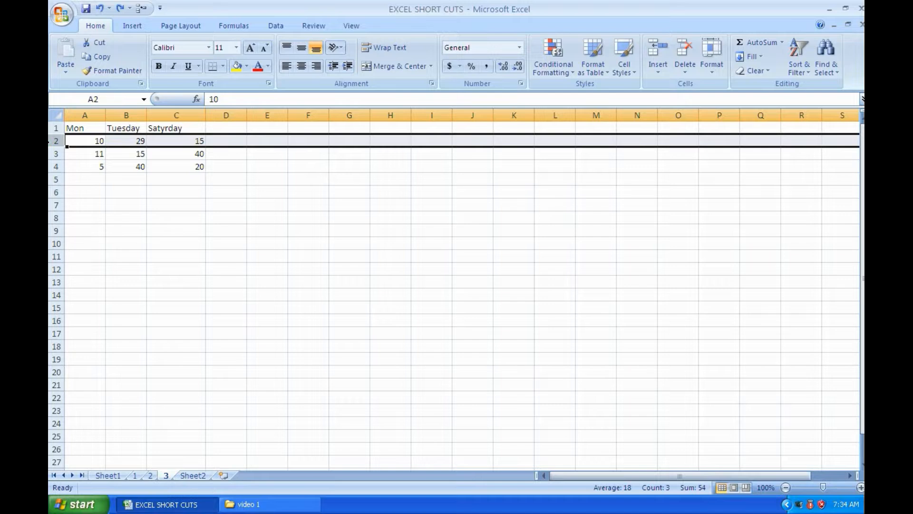
key(ctrl+shift+plus)
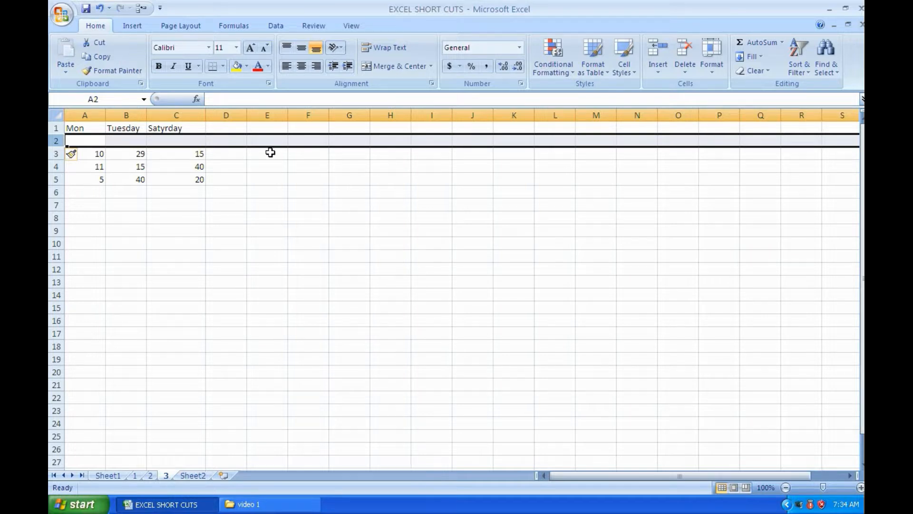
key(ctrl+minus)
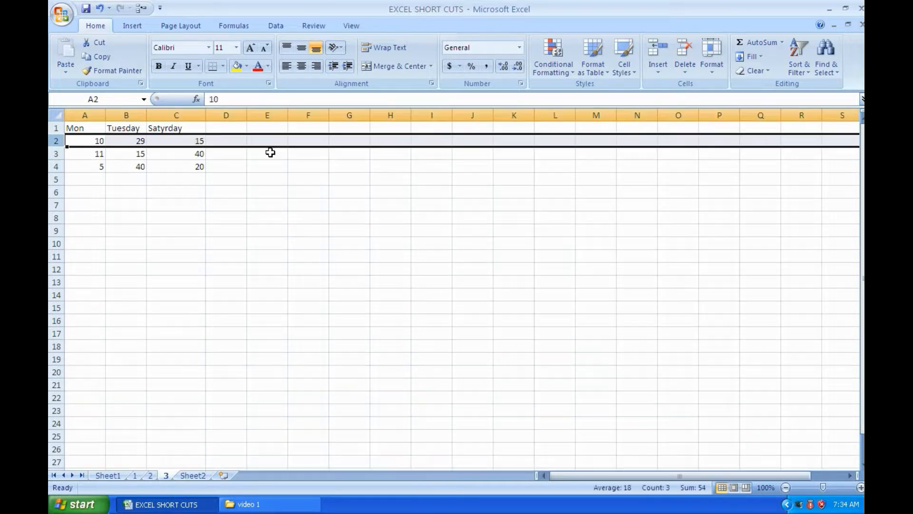
Insert a blank column before column C on worksheet 3 and undo the insertion
click(175, 114)
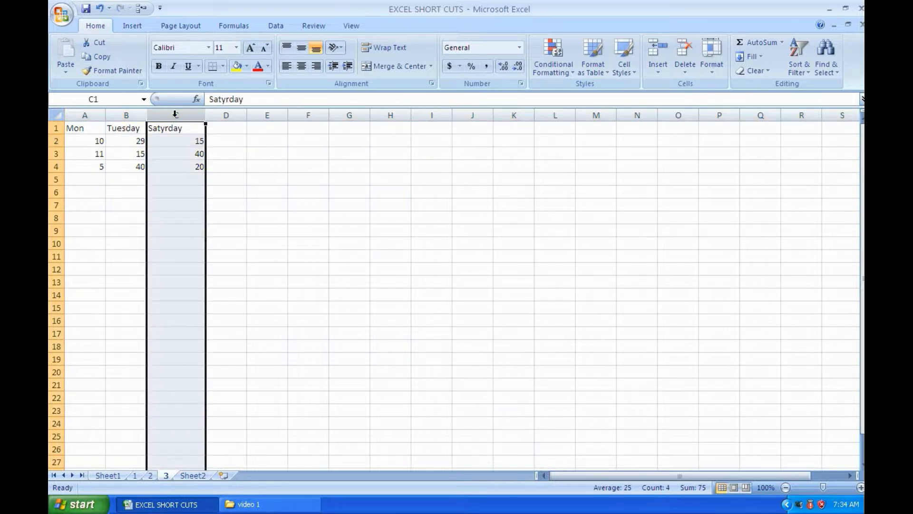
key(ctrl+plus)
key(ctrl+z)
Check the comment shortcut on Sheet1, and insert a comment on cell C4 of worksheet 3
click(105, 475)
scroll(270, 420, down, 1)
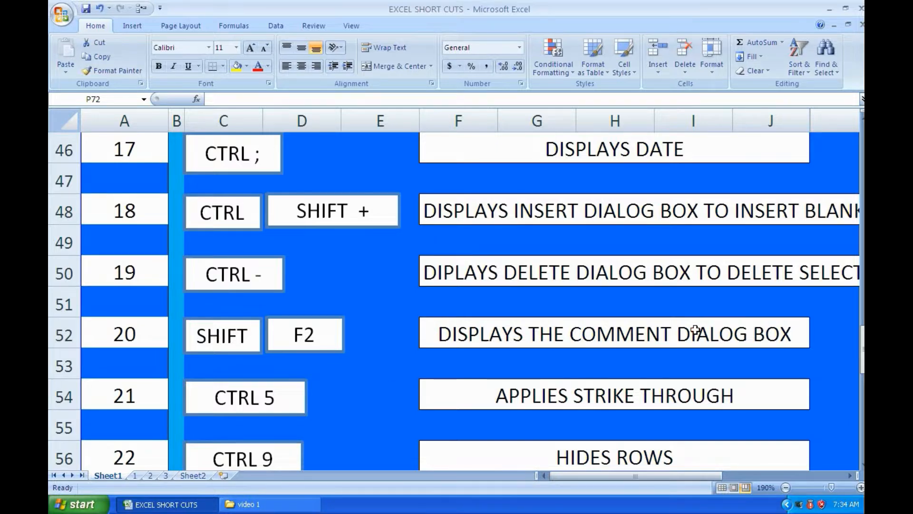
click(172, 475)
click(333, 324)
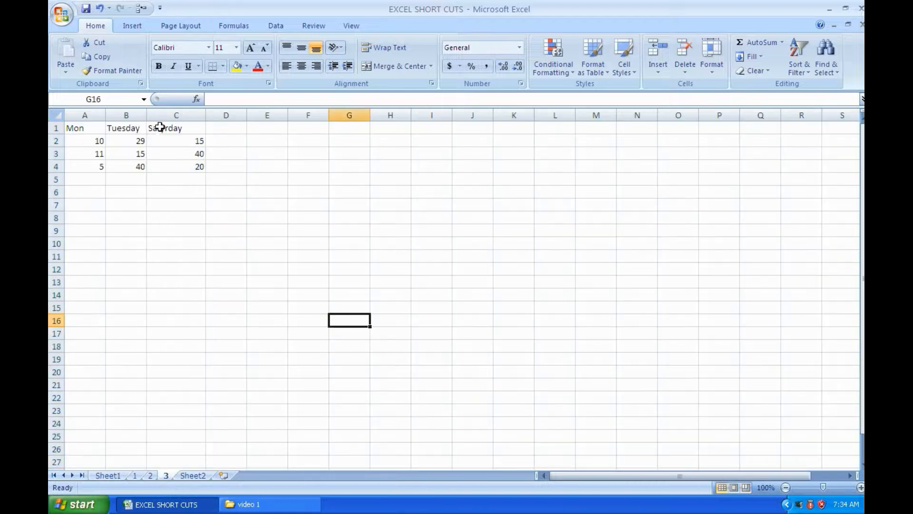
click(195, 166)
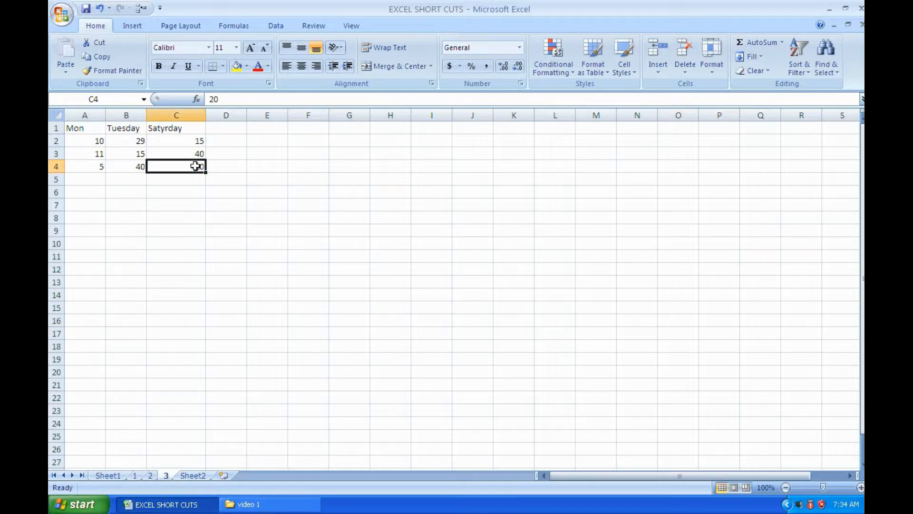
key(shift+F2)
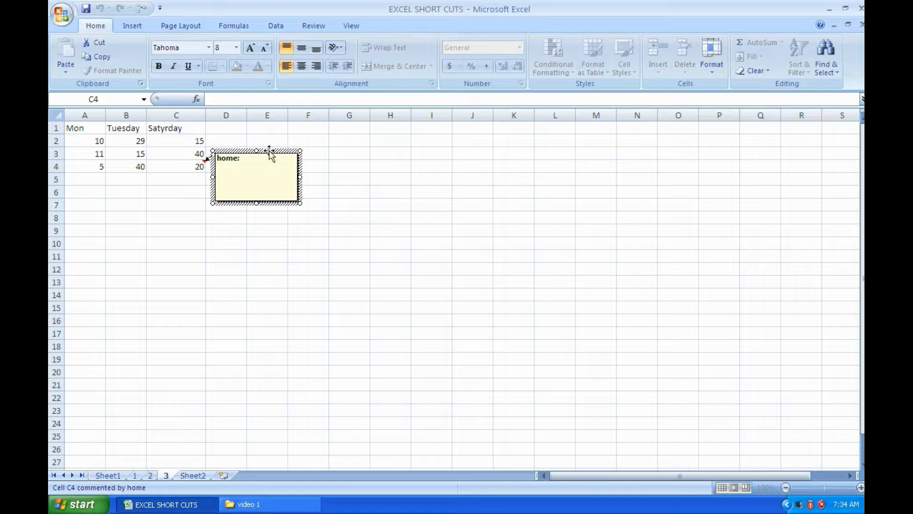
Replace the author name in cell C4's comment with the text Reminder and close the comment
drag(243, 158, 217, 158)
key(BackSpace)
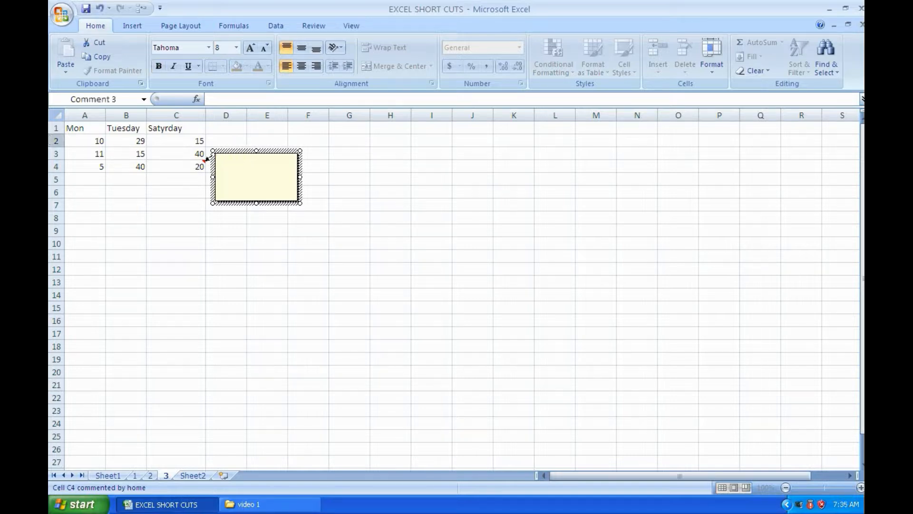
text(Reminder)
click(366, 234)
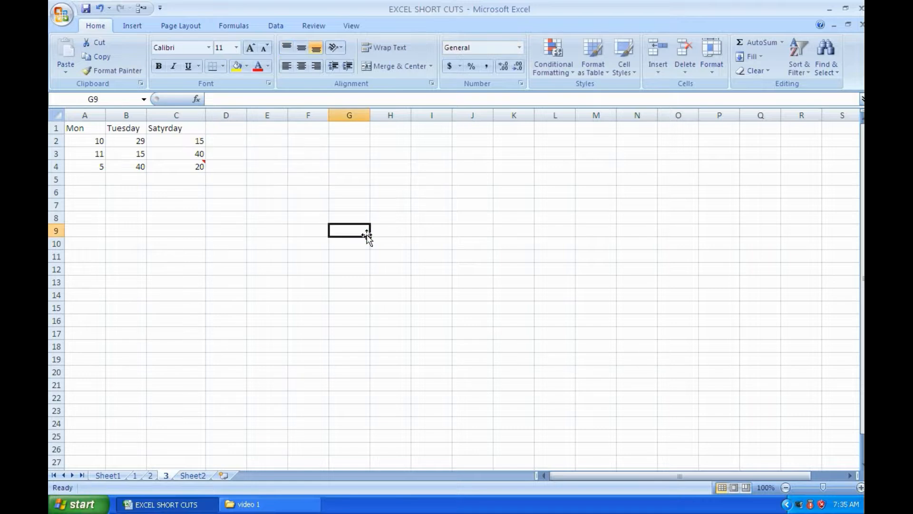
mouse_move(173, 160)
Review the strikethrough shortcut on Sheet1, and on worksheet 3 apply strikethrough to headings A1:C1 and remove it again
click(108, 475)
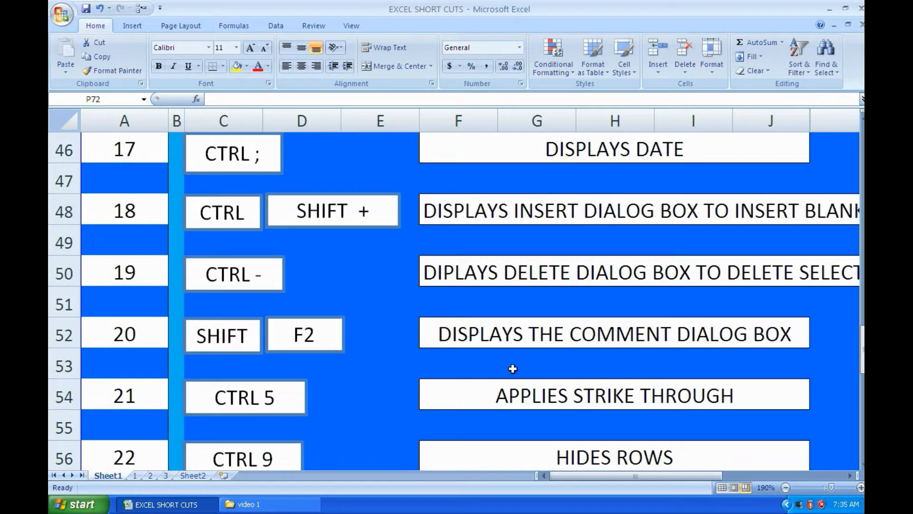
scroll(513, 369, down, 1)
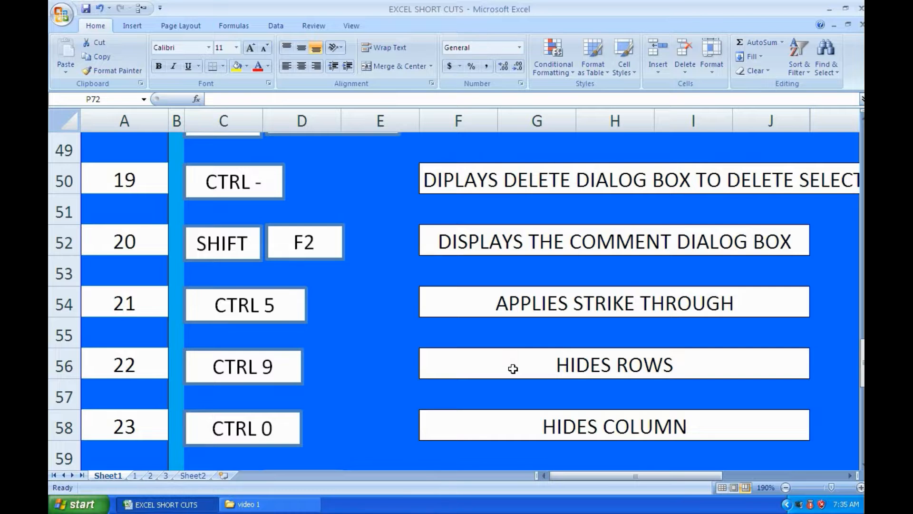
click(183, 475)
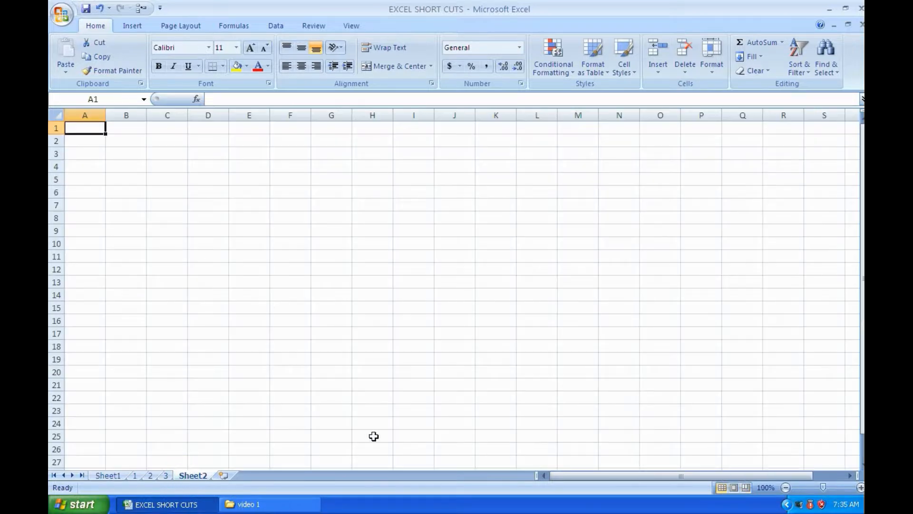
click(166, 474)
drag(73, 127, 166, 128)
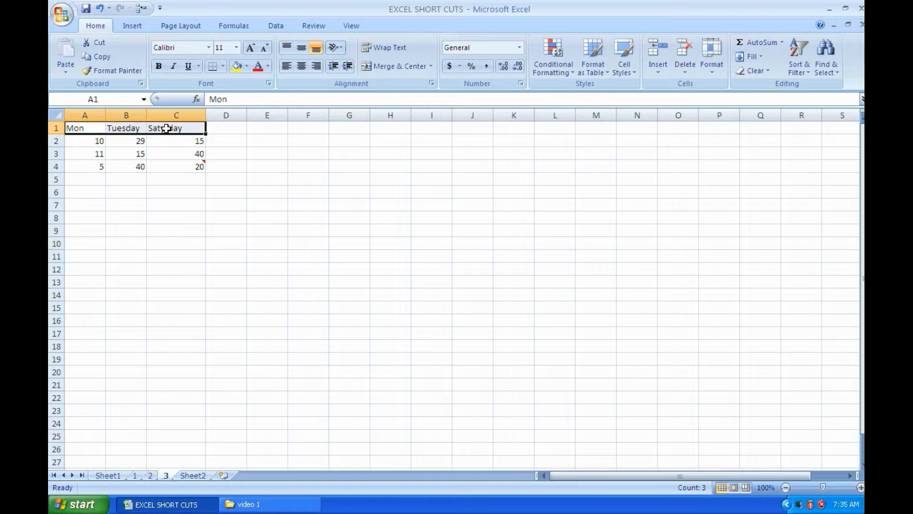
key(ctrl+5)
click(267, 255)
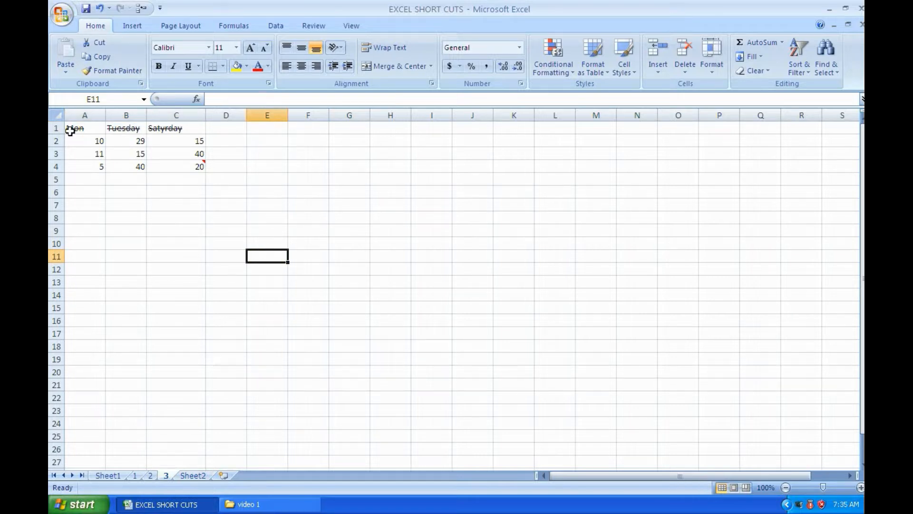
drag(72, 128, 156, 129)
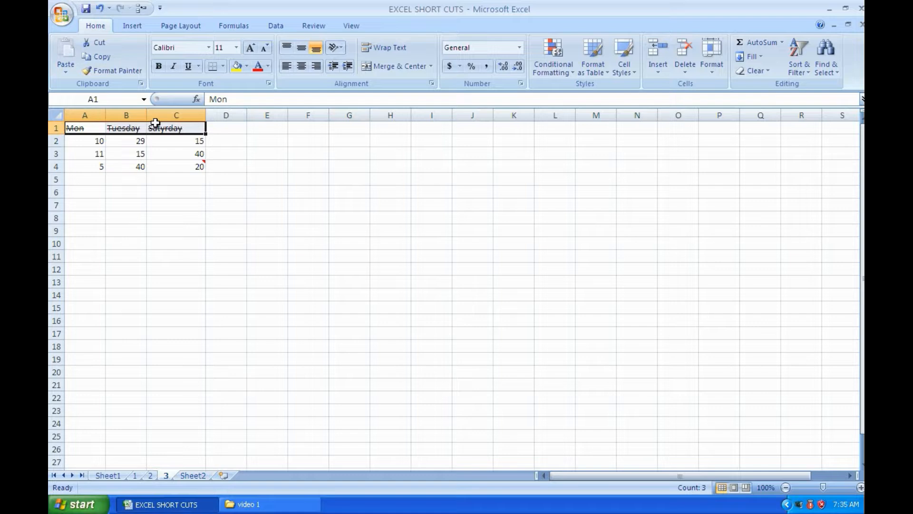
key(ctrl+5)
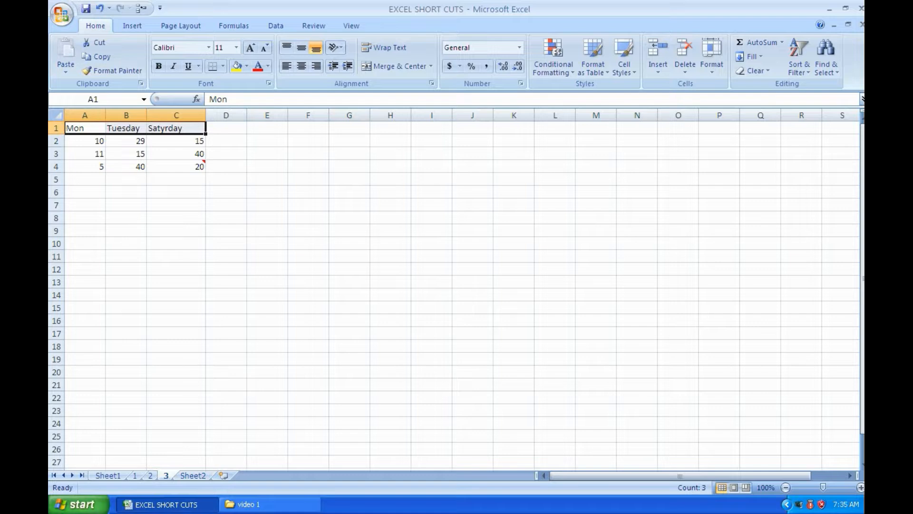
Review the row and column hiding shortcuts on Sheet1, and hide row 2 on worksheet 3
click(109, 476)
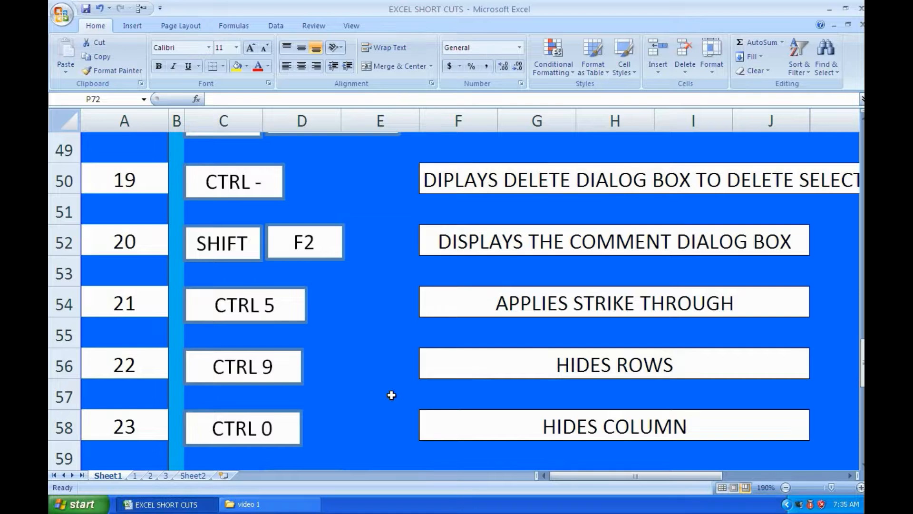
scroll(392, 395, down, 1)
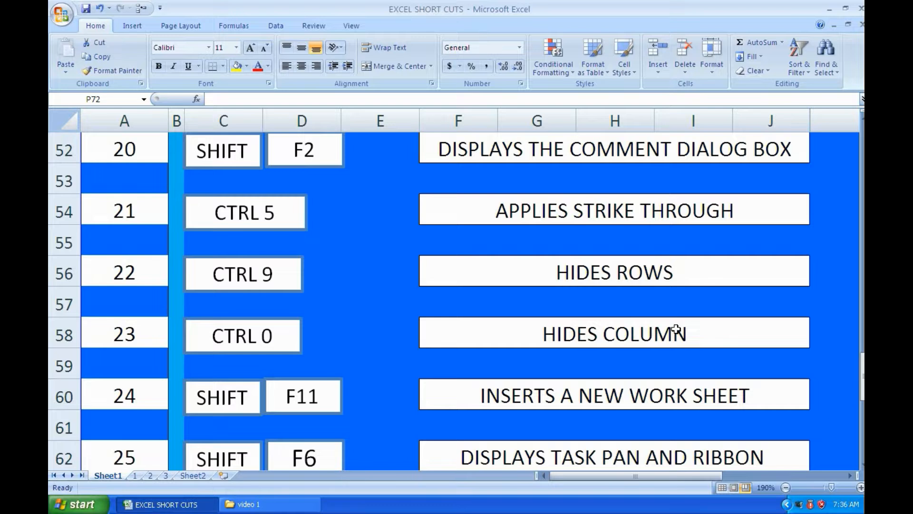
click(194, 475)
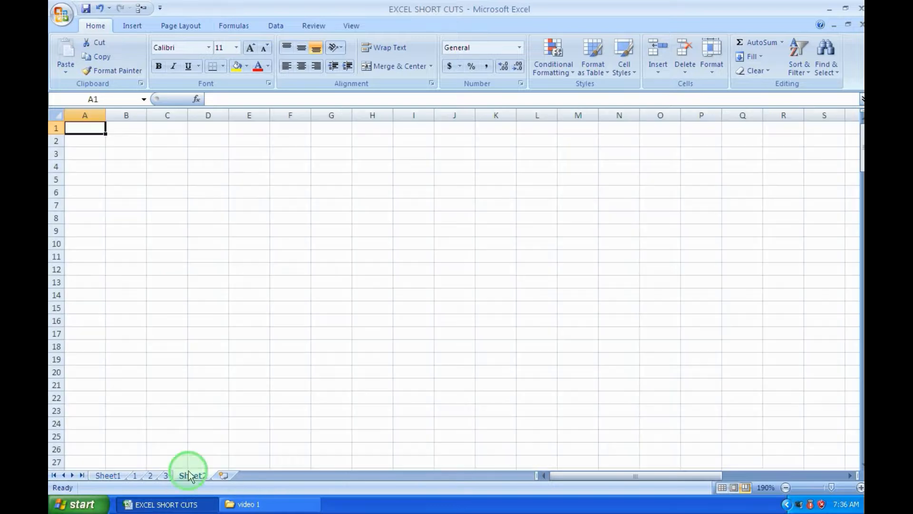
click(166, 475)
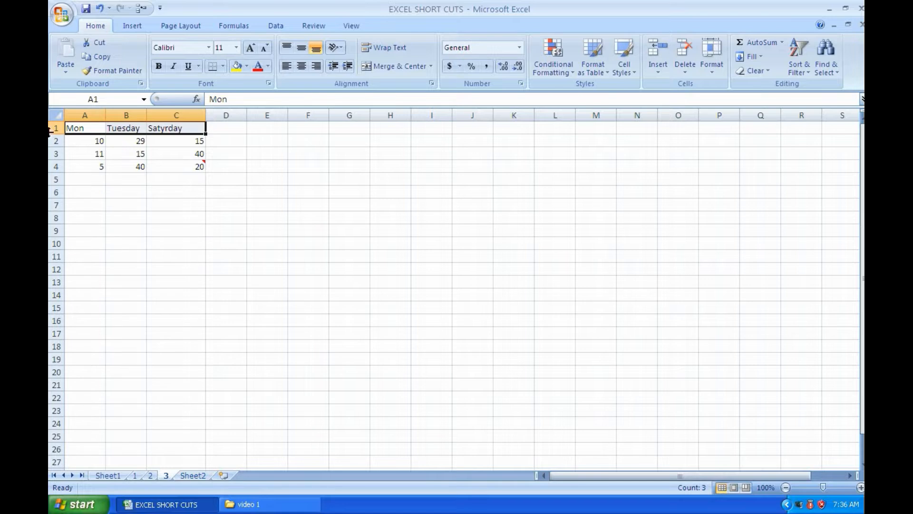
click(54, 141)
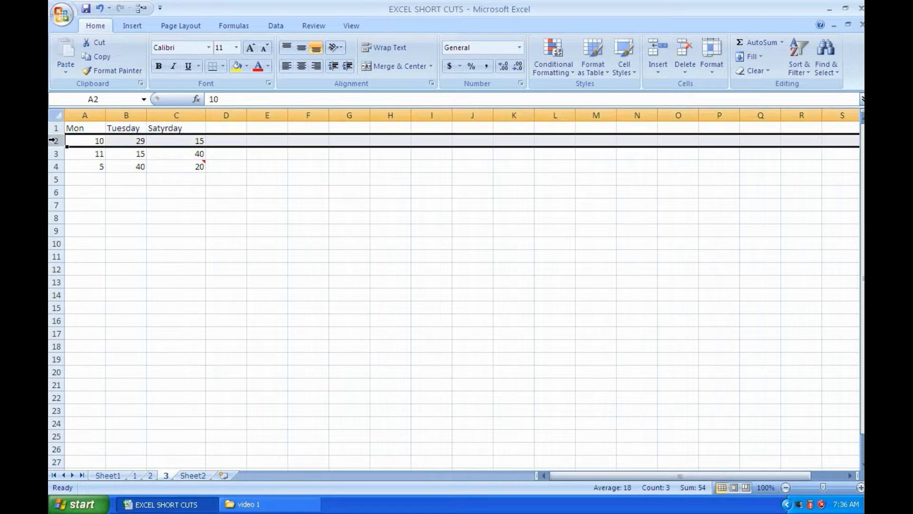
key(ctrl+9)
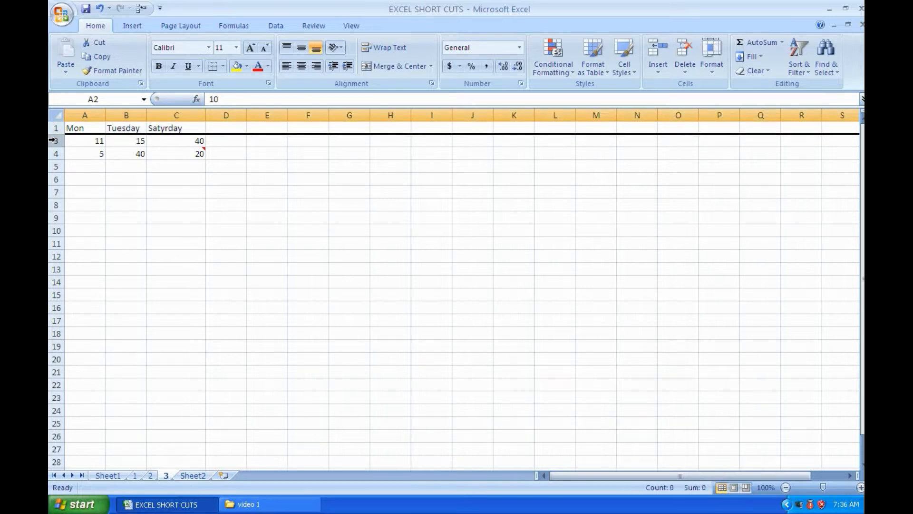
Hide column C on worksheet 3, and unhide column C and row 2 again
click(188, 116)
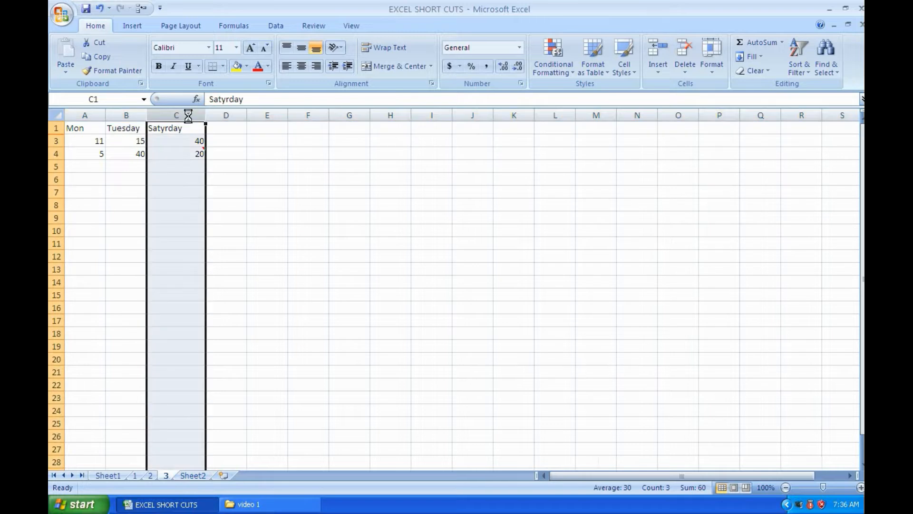
key(ctrl+0)
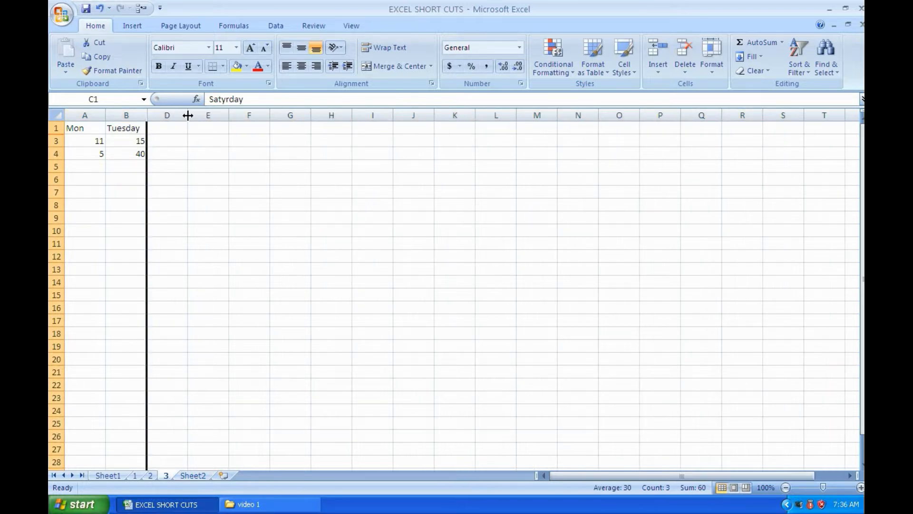
key(ctrl+shift+0)
key(ctrl+shift+9)
Review the new worksheet, ribbon and Alt H shortcuts on Sheet1, and apply All Borders to A1:C4 on worksheet 3
click(106, 477)
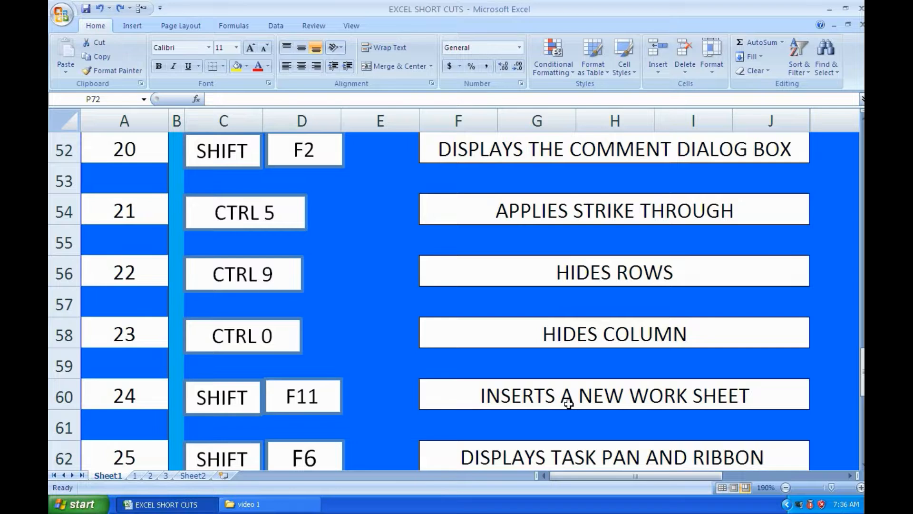
scroll(568, 404, down, 1)
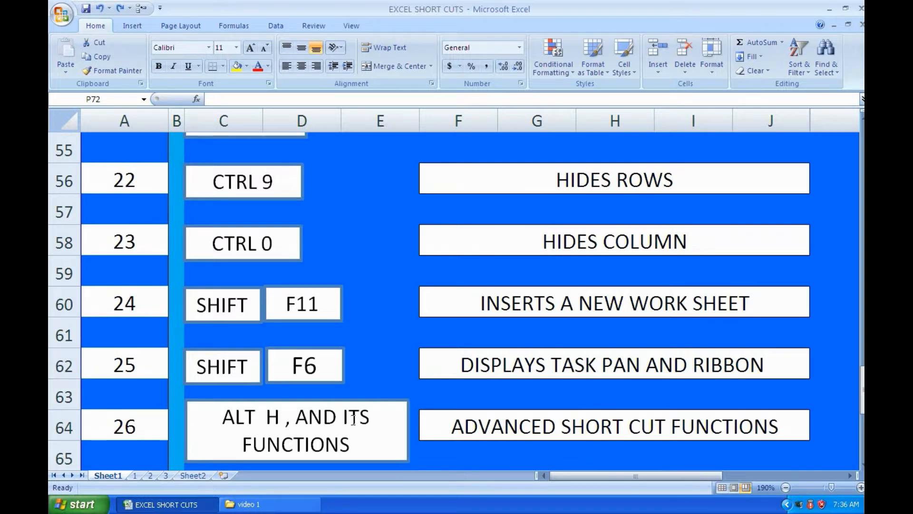
scroll(353, 419, down, 1)
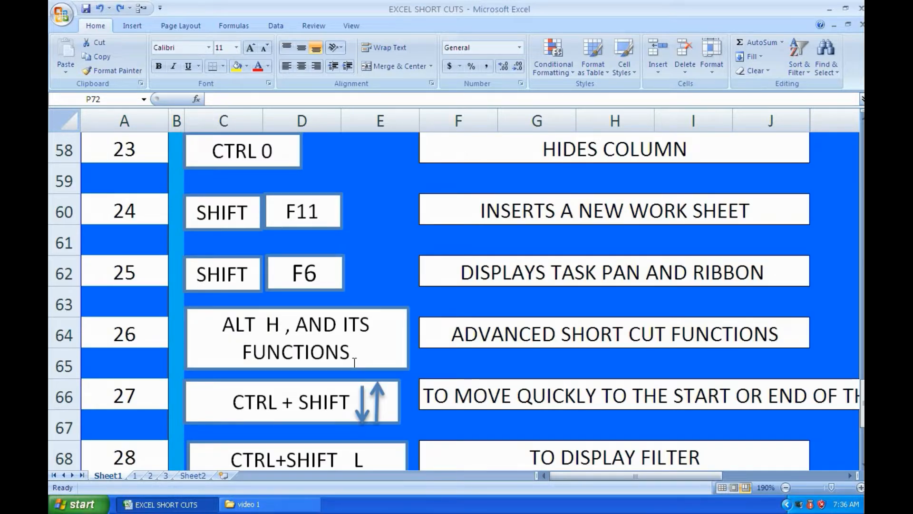
click(166, 474)
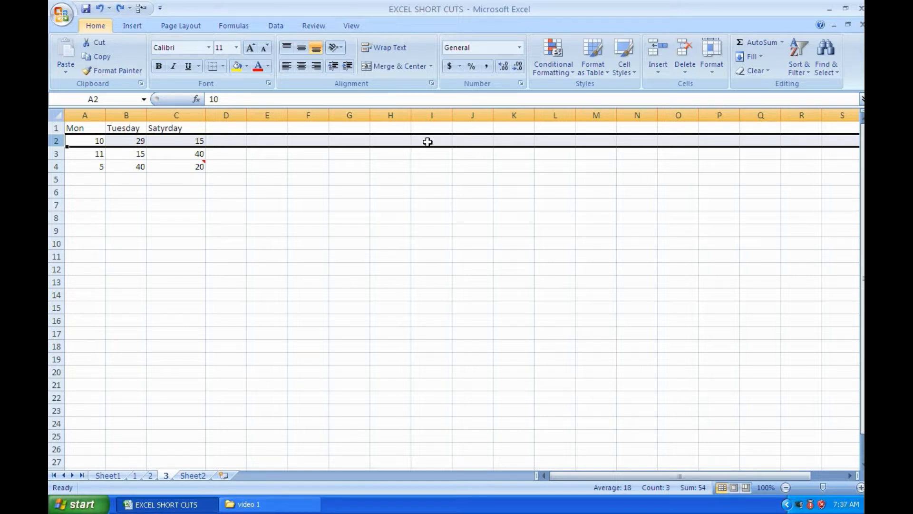
click(359, 271)
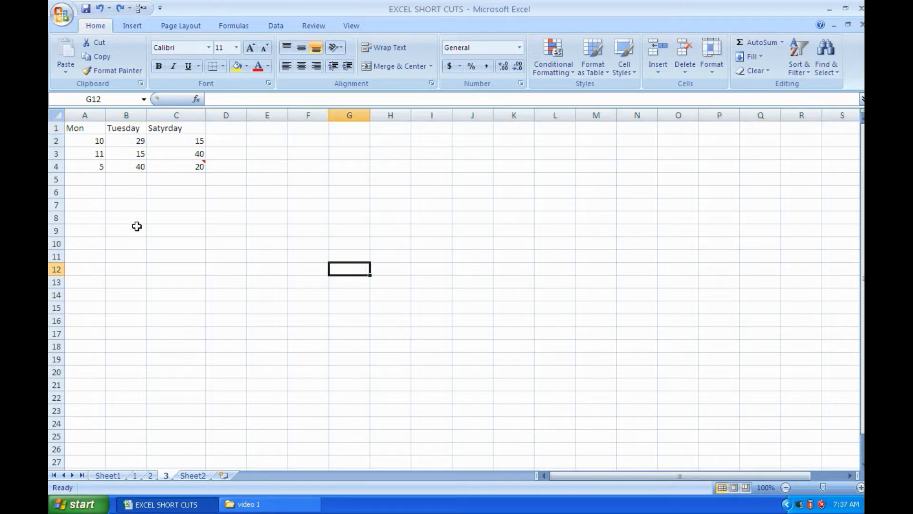
click(89, 191)
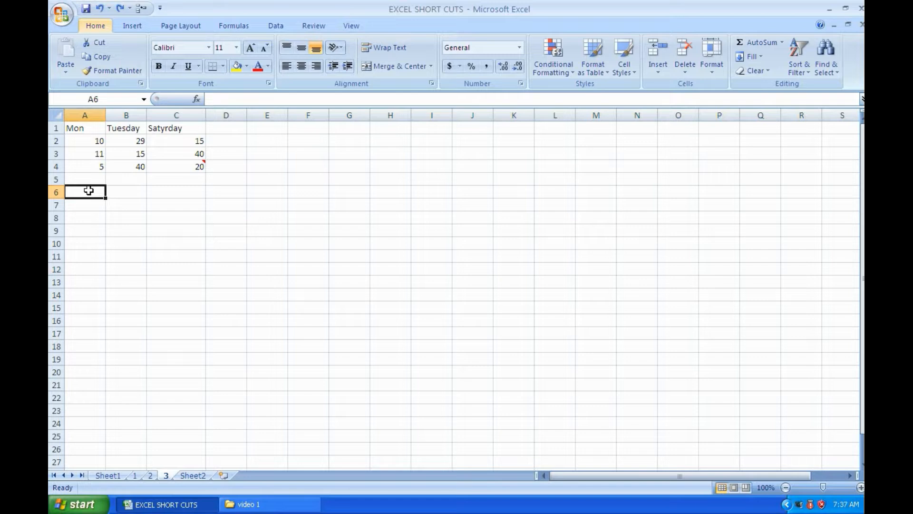
click(213, 202)
drag(72, 131, 192, 170)
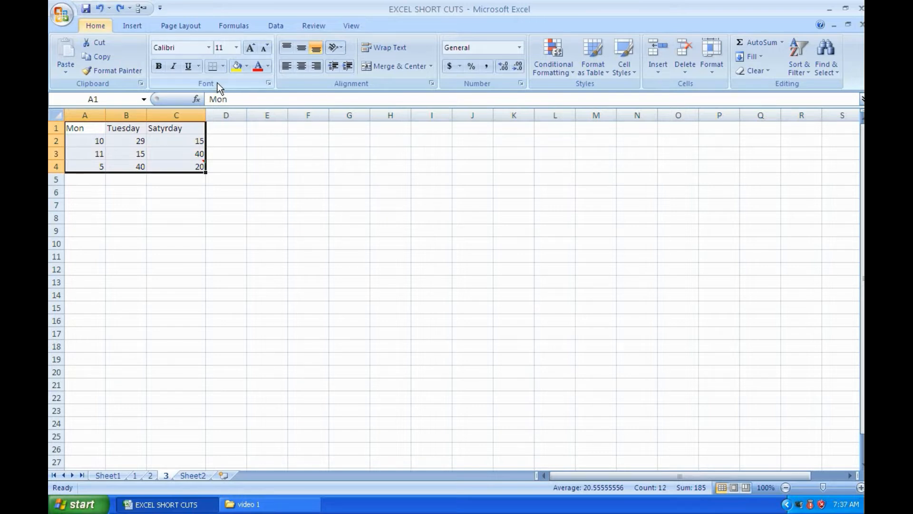
click(222, 66)
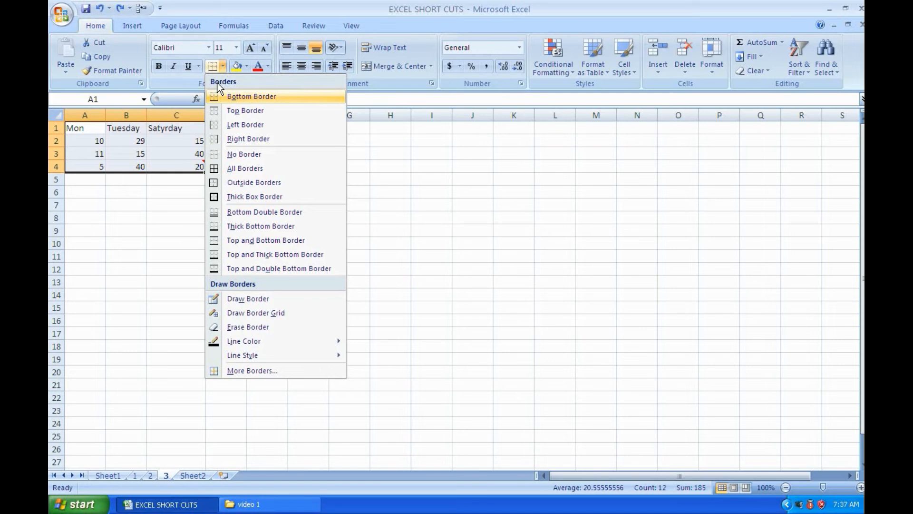
click(218, 169)
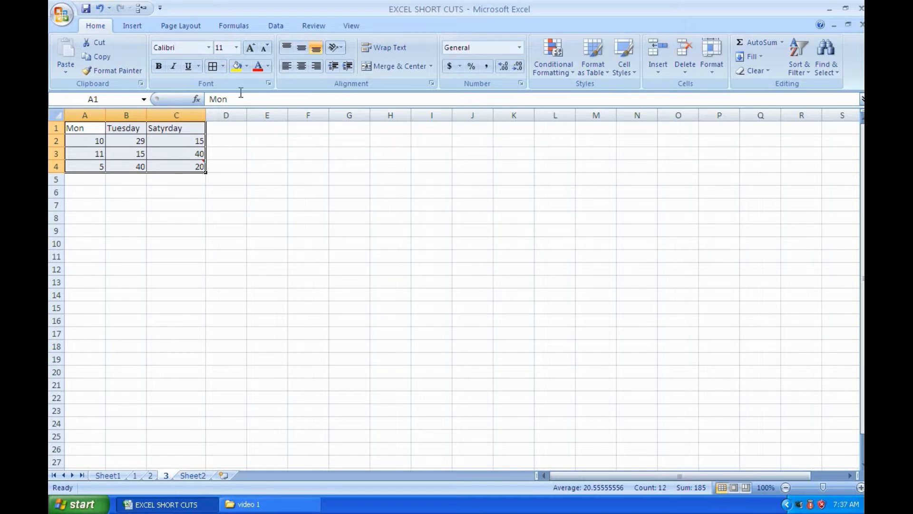
click(351, 193)
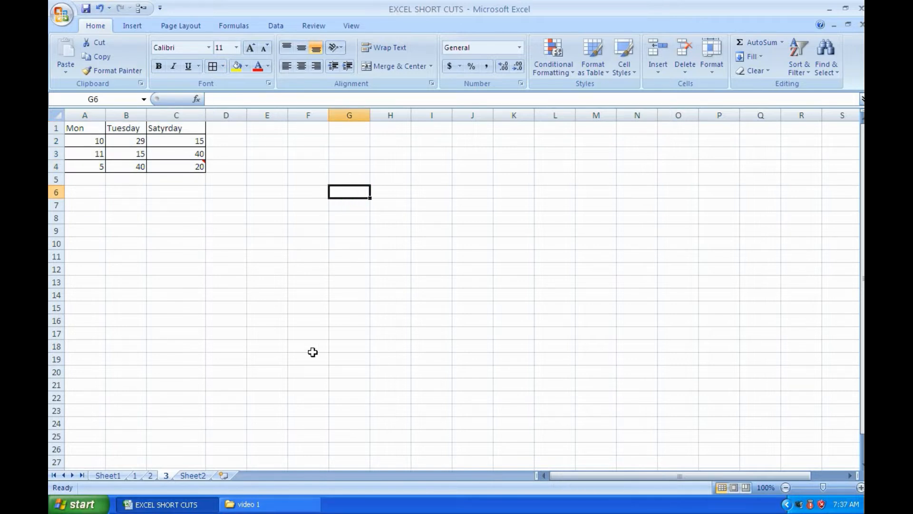
Review the data-end navigation shortcut on Sheet1, and on worksheet 3 extend the selection from A1 down to A4 and from C4 up to C1
click(115, 476)
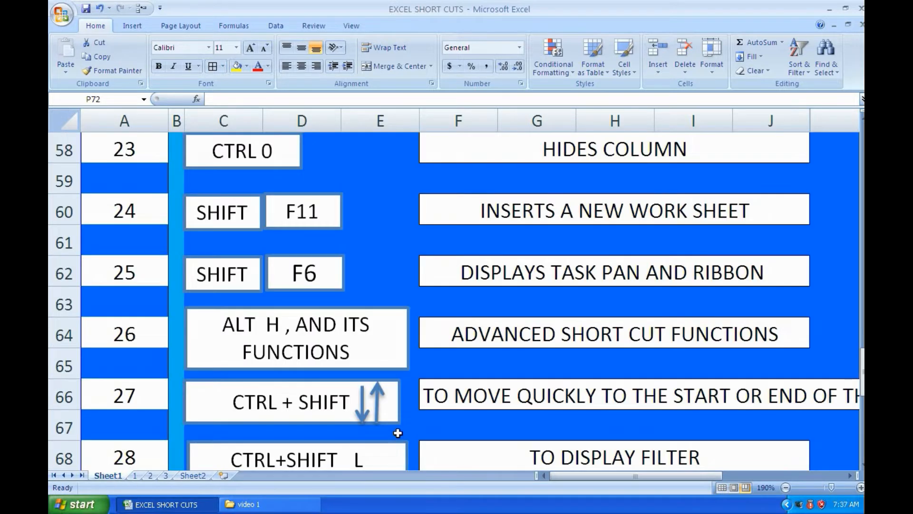
scroll(398, 432, down, 1)
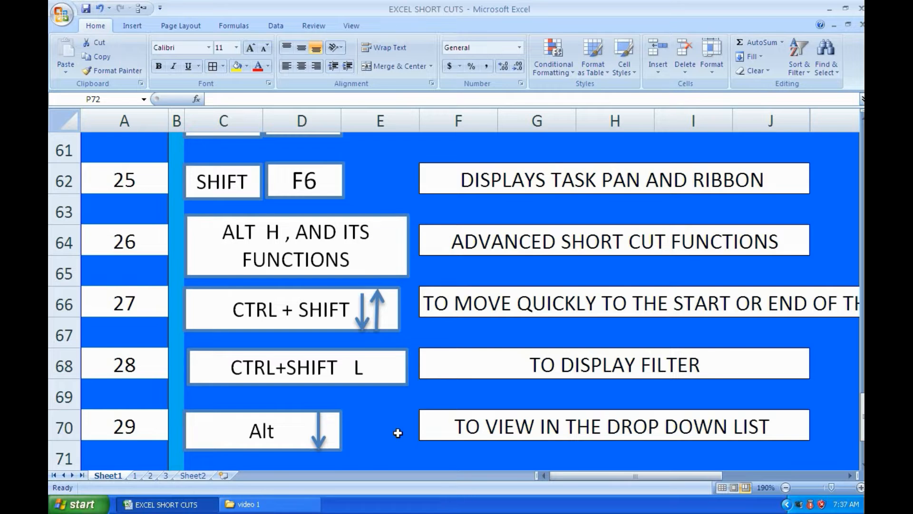
scroll(397, 432, down, 1)
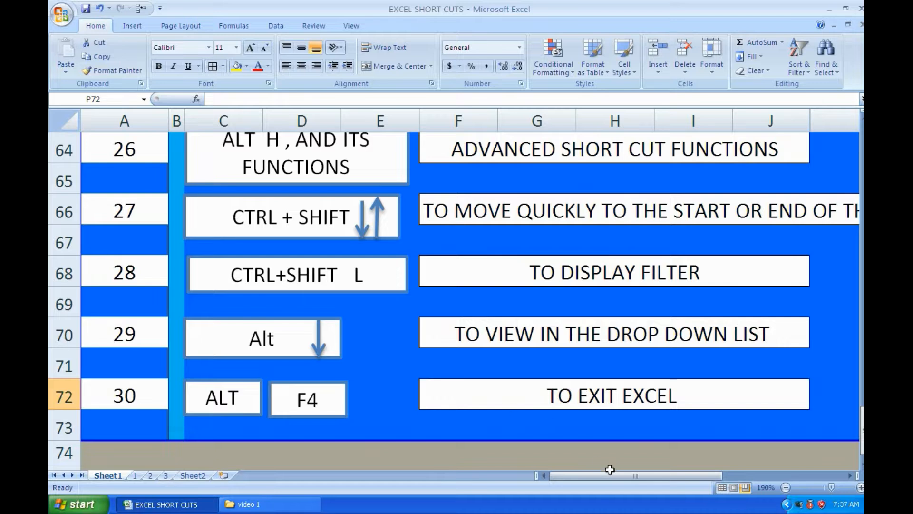
drag(604, 476, 638, 478)
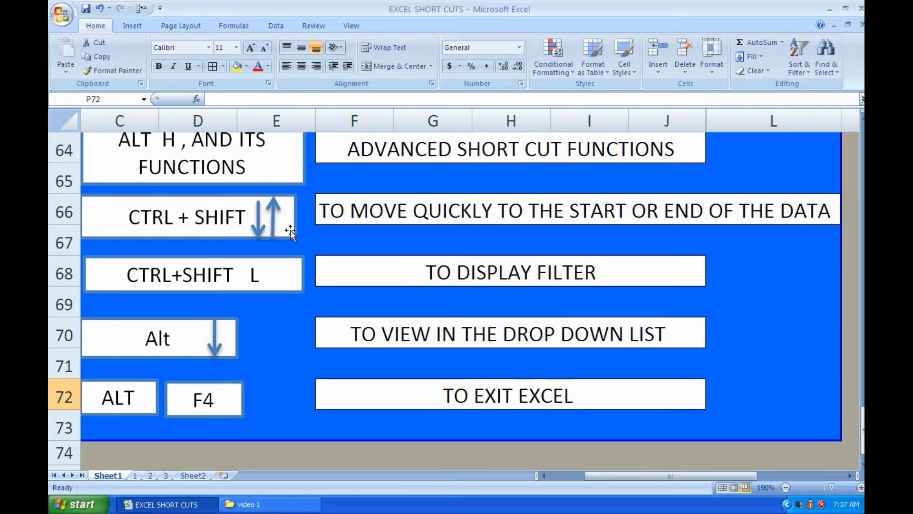
click(170, 476)
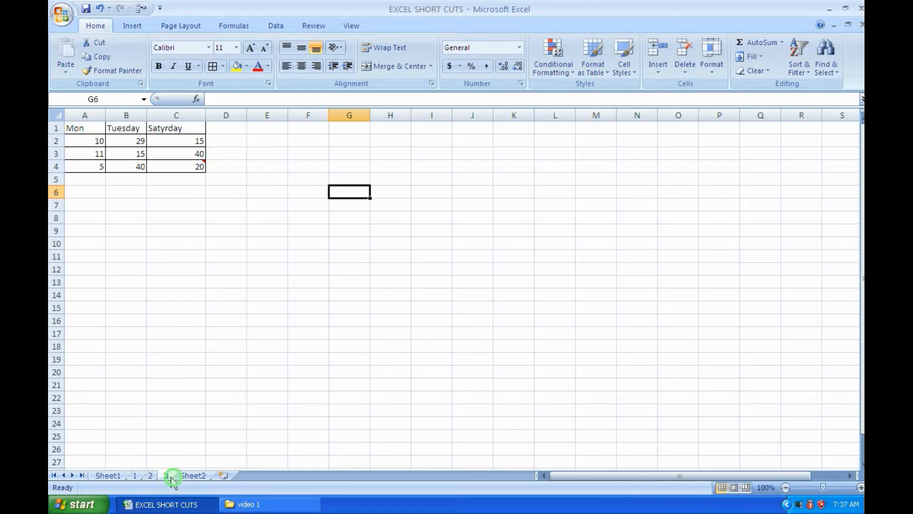
click(82, 128)
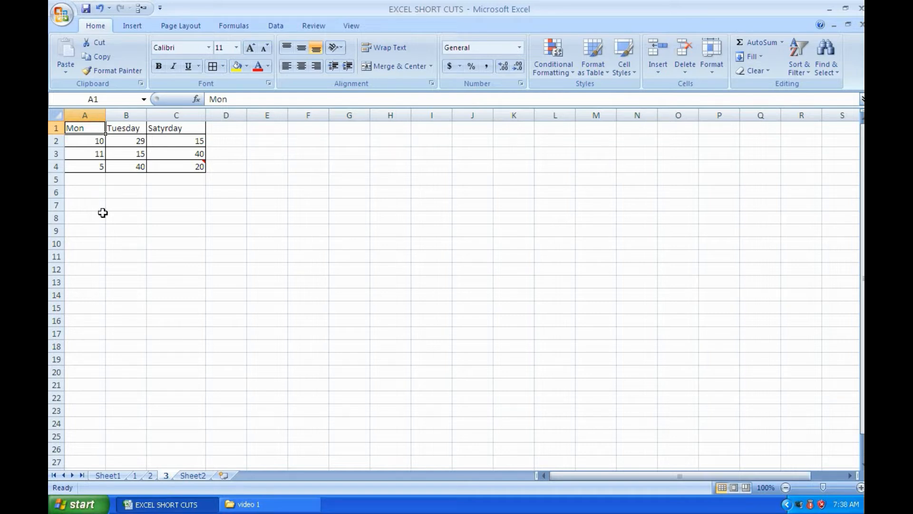
key(ctrl+shift+Down)
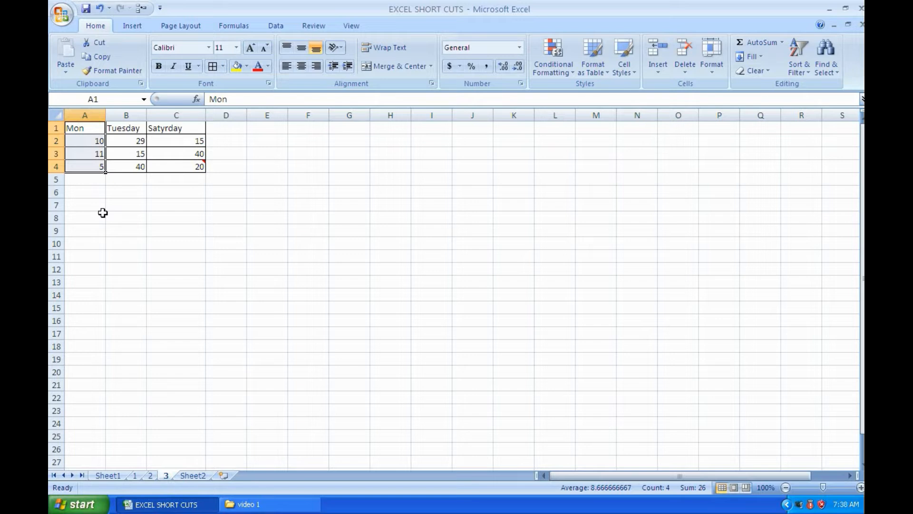
mouse_move(183, 167)
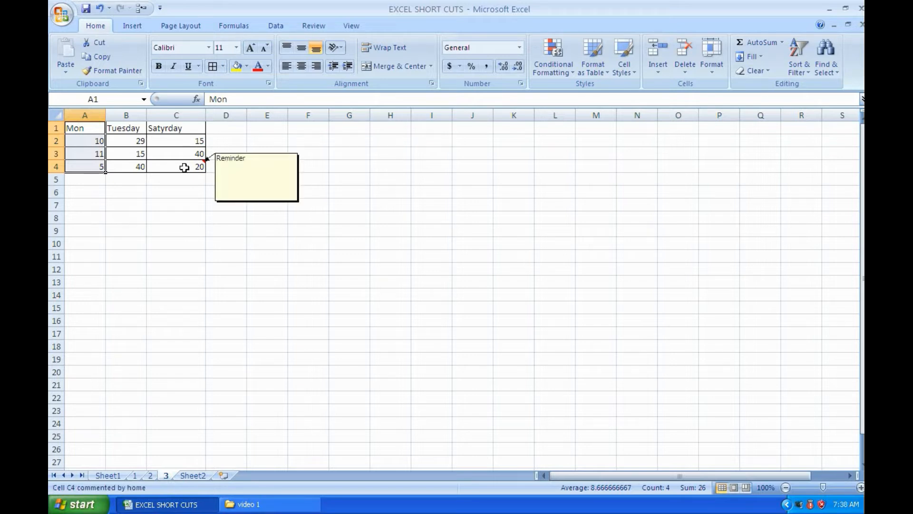
click(157, 166)
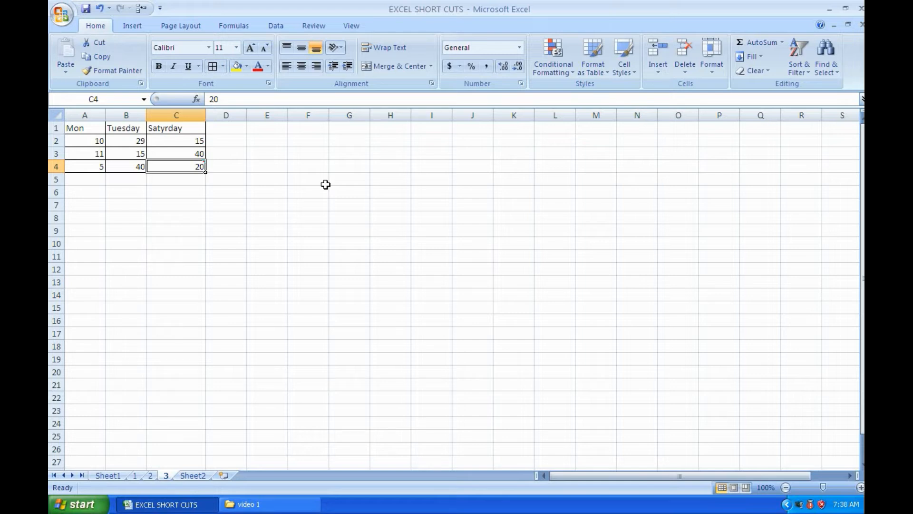
key(ctrl+shift+Up)
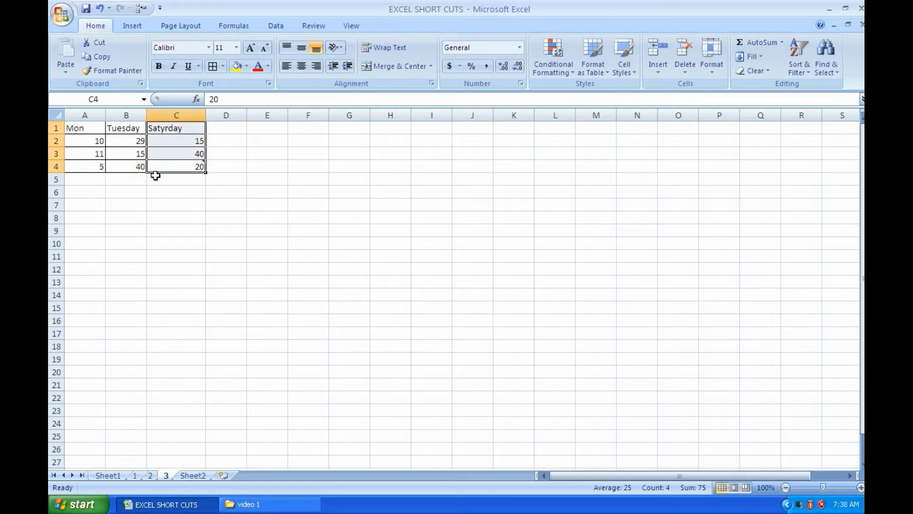
Check the filter shortcut on Sheet1, and on worksheet 3 filter the Mon column to value 5 and turn the filter off again
click(113, 473)
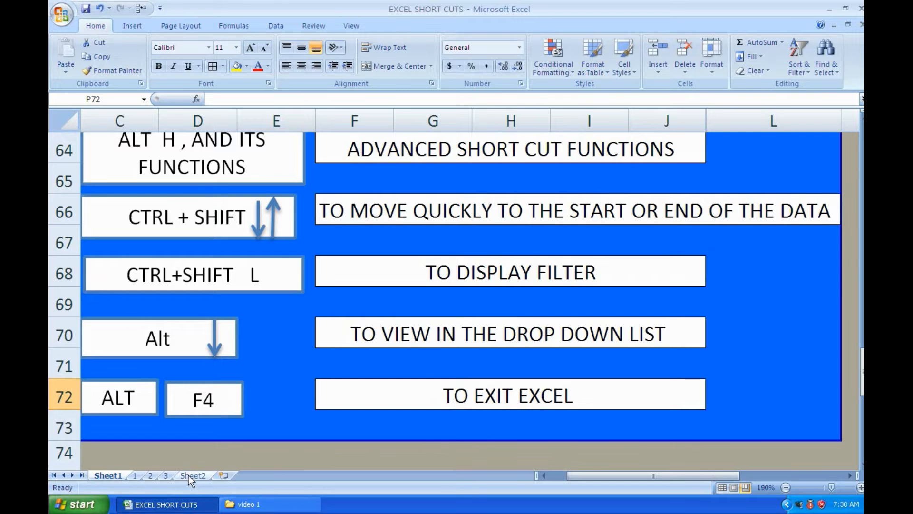
click(169, 476)
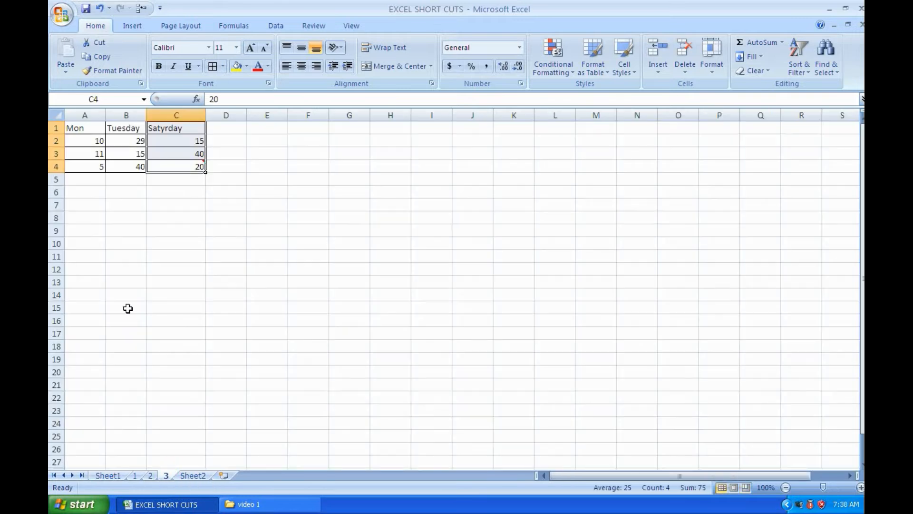
click(72, 128)
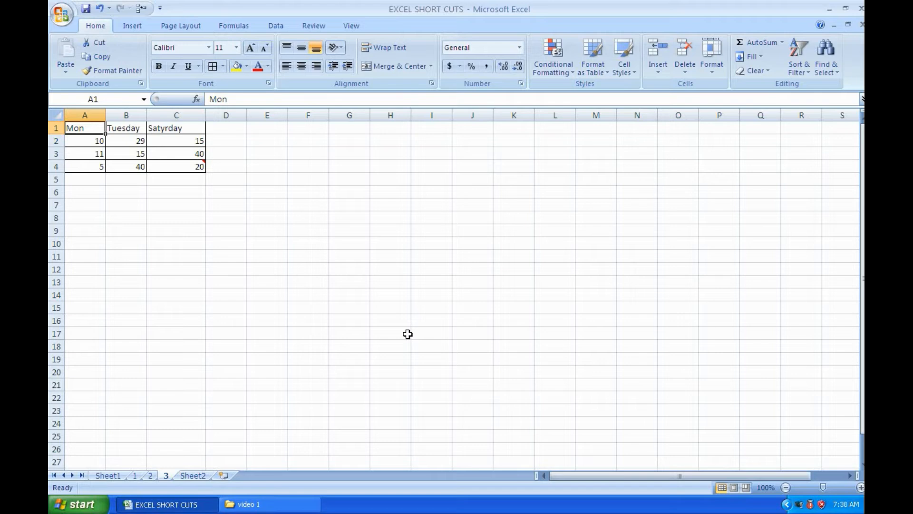
key(ctrl+shift+l)
click(99, 128)
click(88, 230)
click(96, 242)
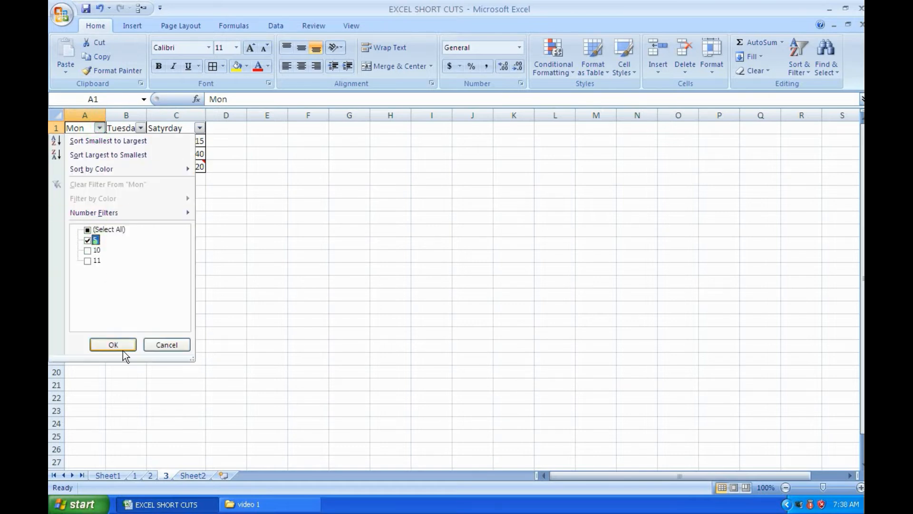
click(122, 350)
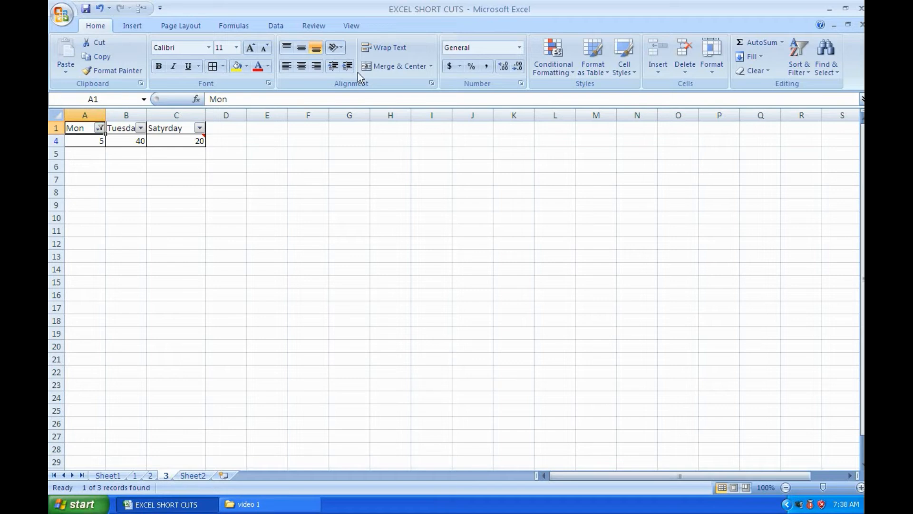
click(282, 26)
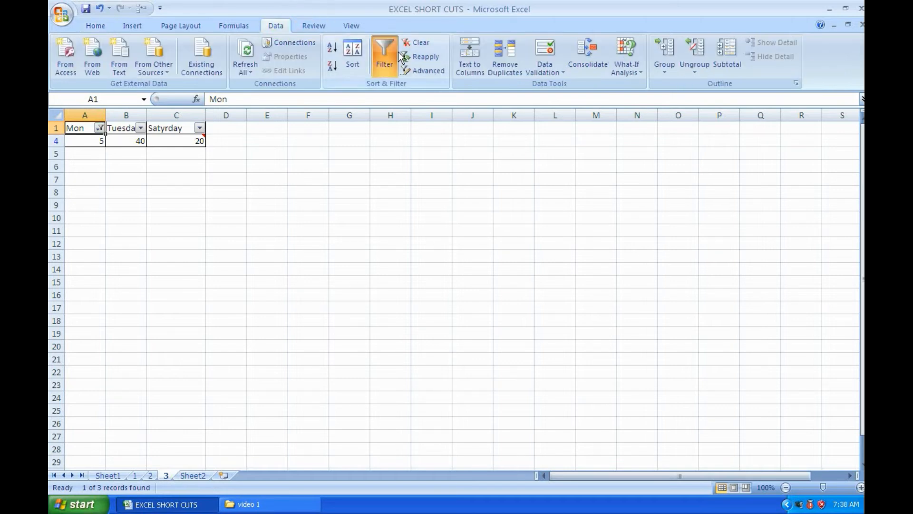
click(381, 47)
Check the drop-down list shortcut on Sheet1, and turn filtering back on for the table on worksheet 3
click(108, 475)
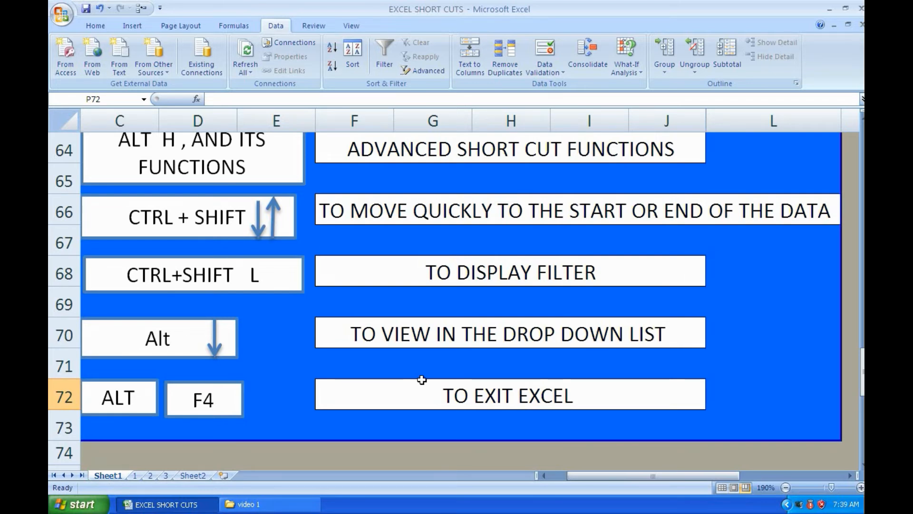
click(167, 475)
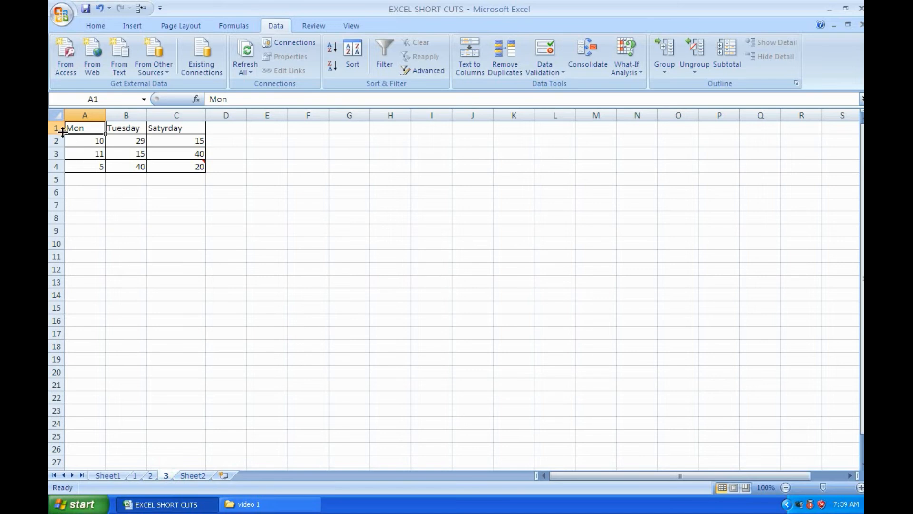
click(85, 194)
click(75, 129)
key(ctrl+shift+l)
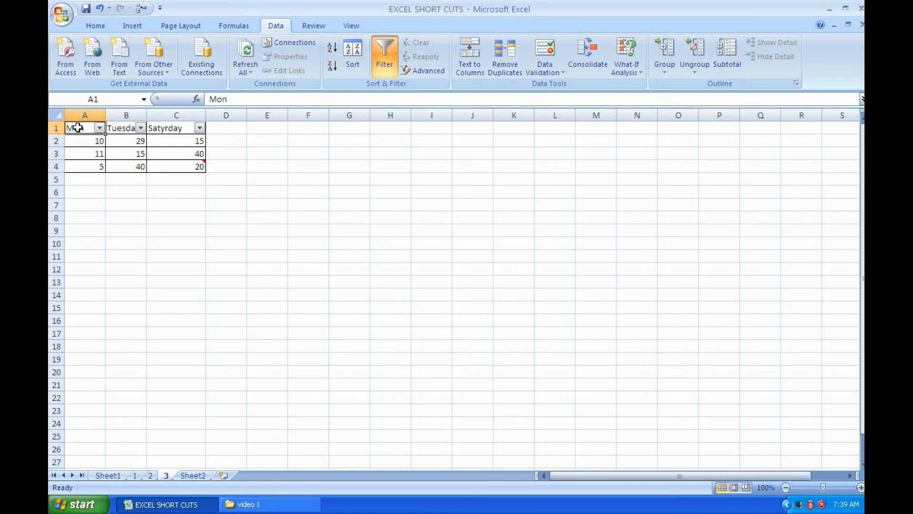
Filter the Mon column to show only the value 10, and turn filtering off for the table
click(78, 127)
key(alt+Down)
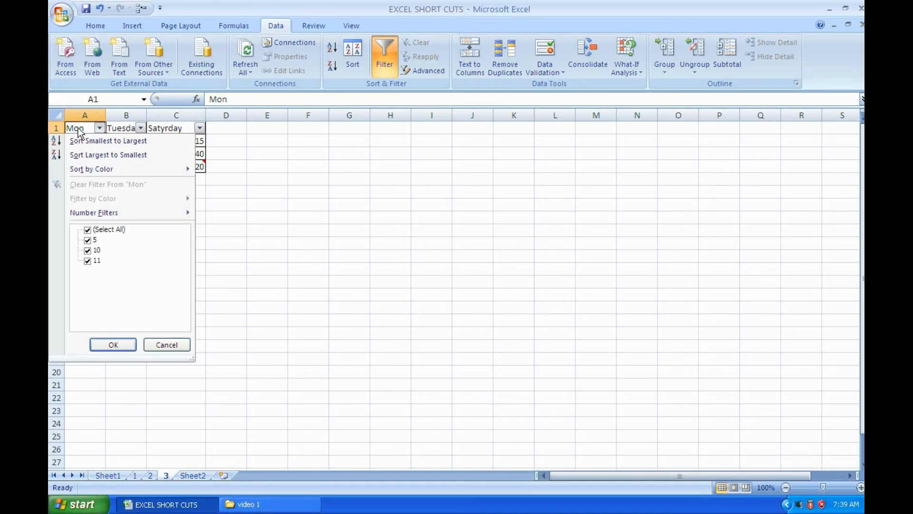
click(87, 230)
click(87, 251)
click(113, 344)
click(556, 325)
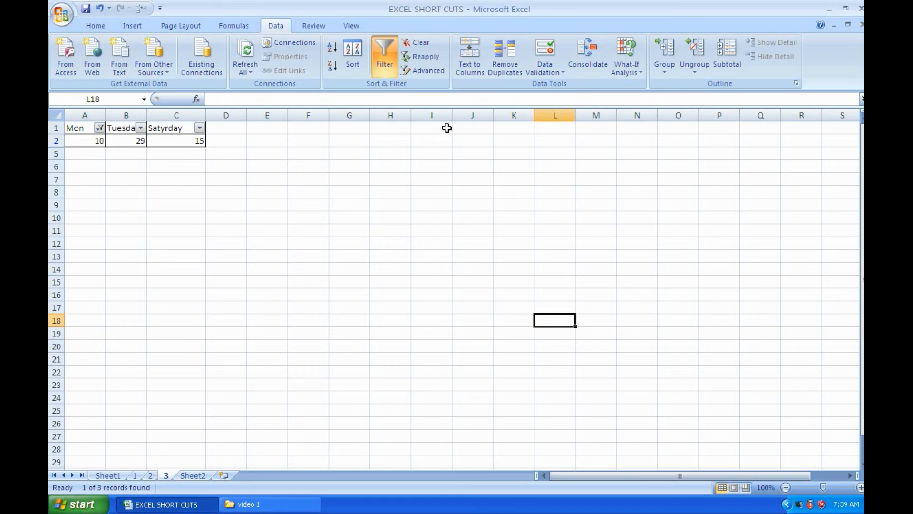
click(383, 68)
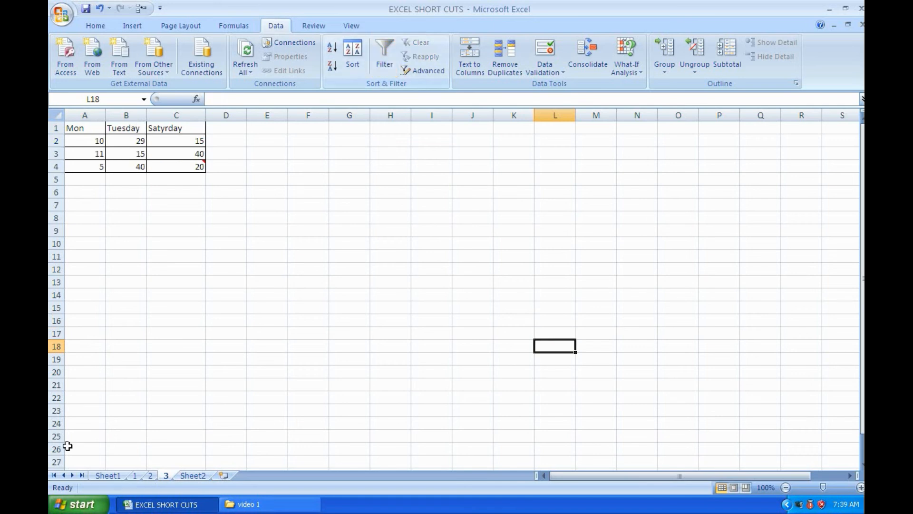
Check the exit shortcut on Sheet1, and start exiting the program, moving the save-changes prompt up off the exit entry
click(107, 475)
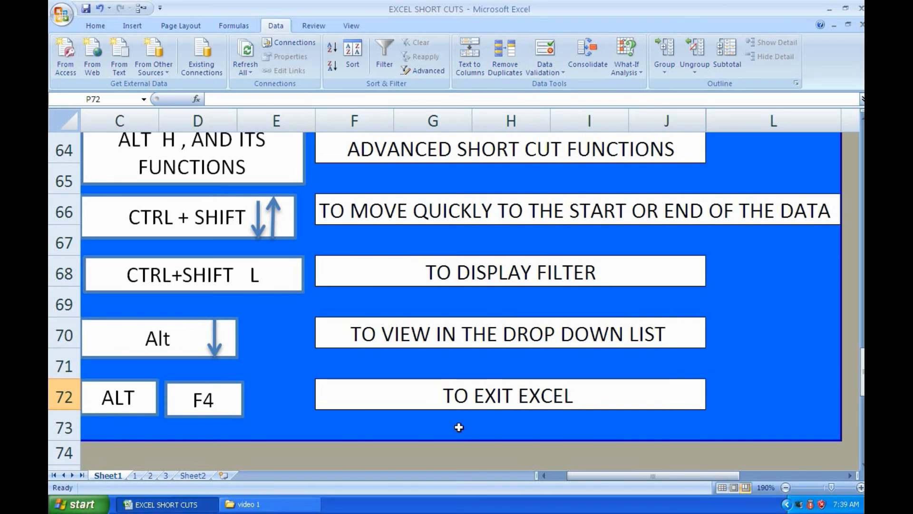
scroll(459, 427, down, 1)
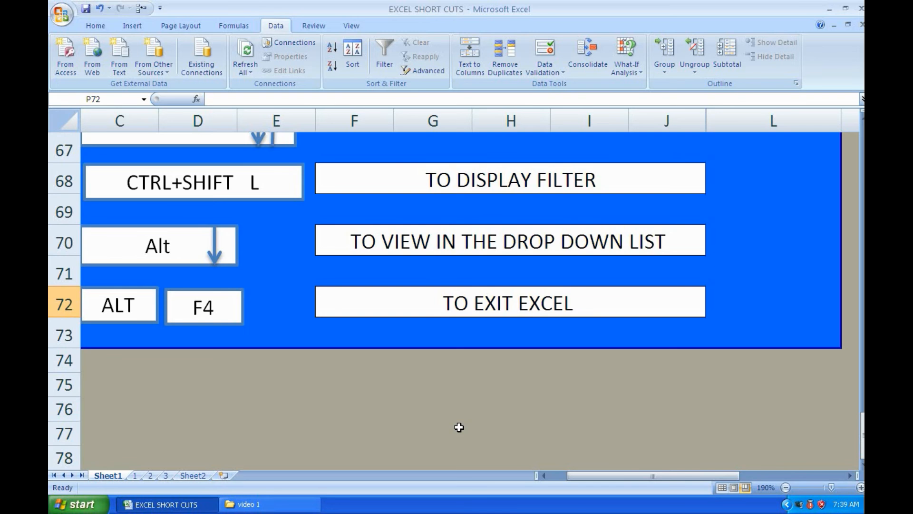
key(alt+F4)
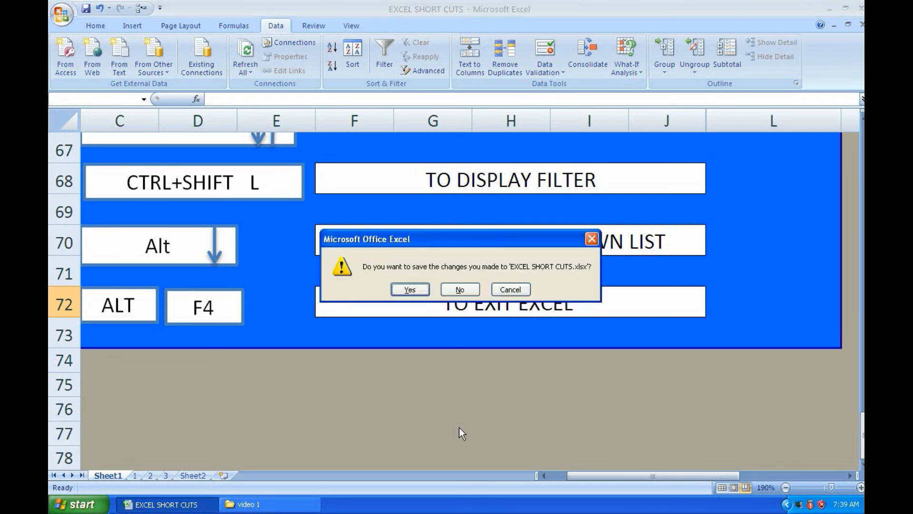
drag(456, 238, 450, 159)
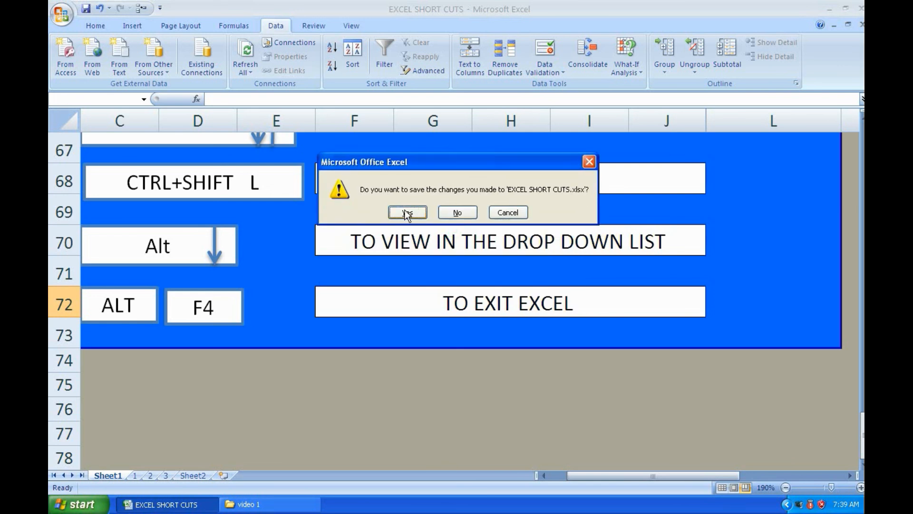